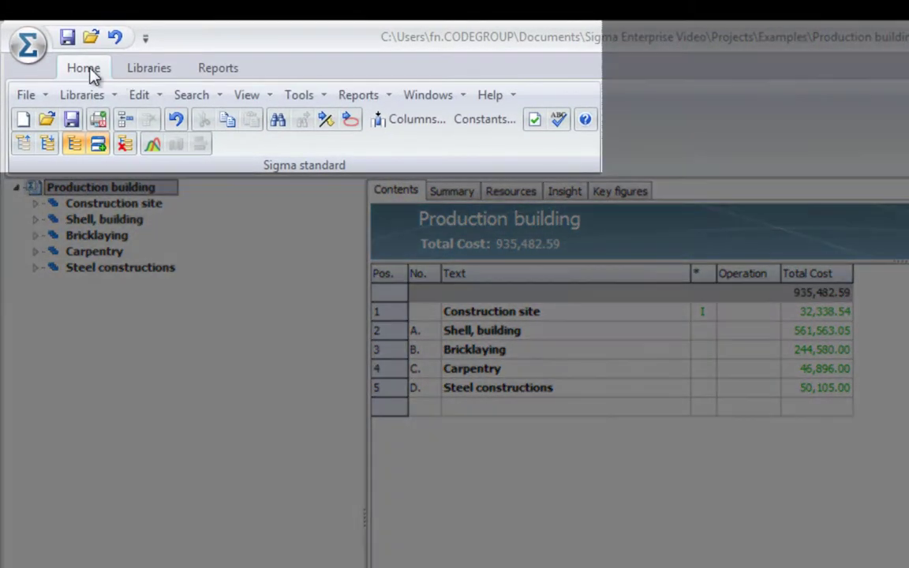
- Browse the library and reporting functions, the file commands, and the Construction site > Planning tree
left_click(150, 73)
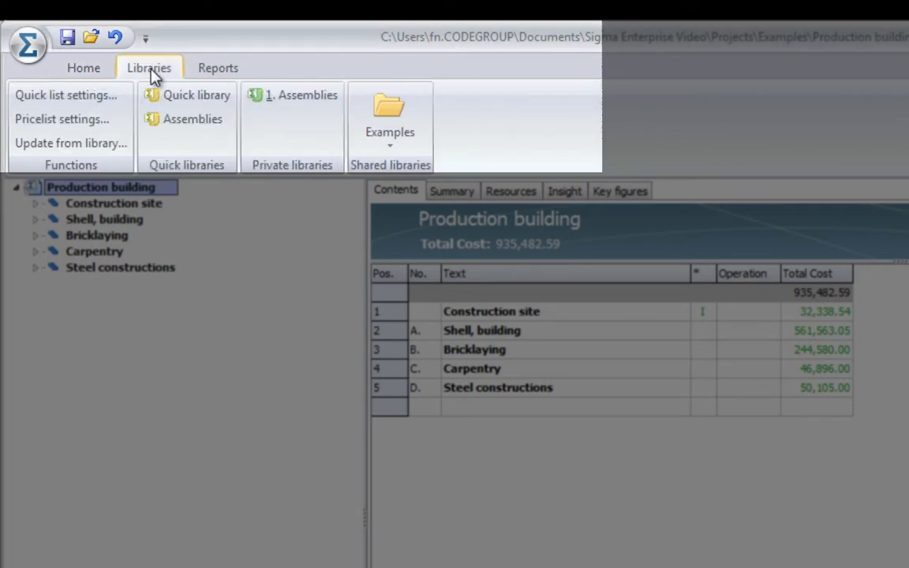
left_click(207, 71)
left_click(80, 69)
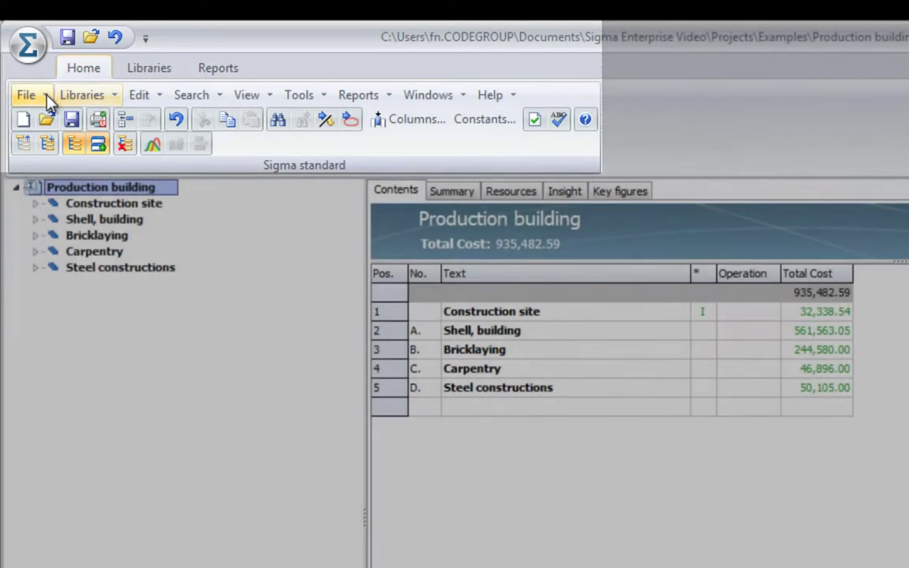
left_click(46, 94)
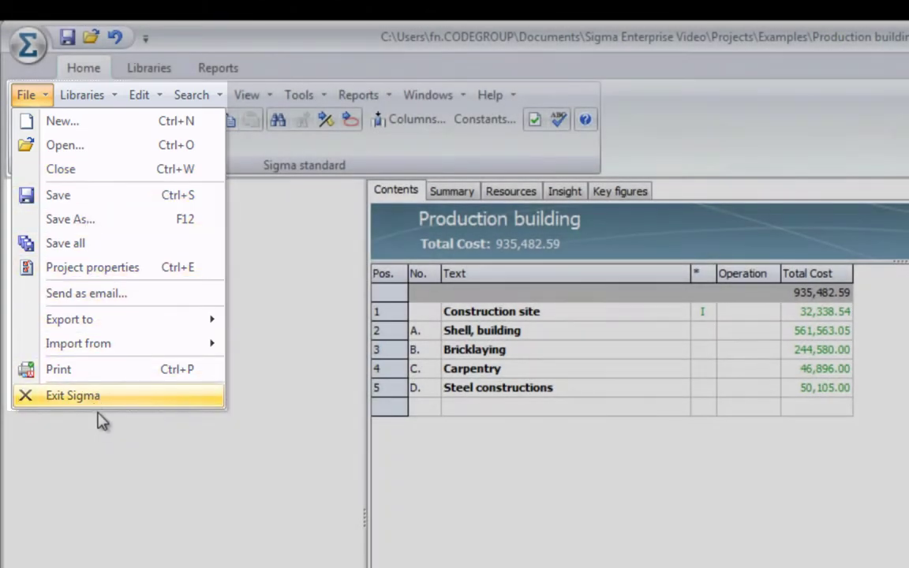
left_click(104, 423)
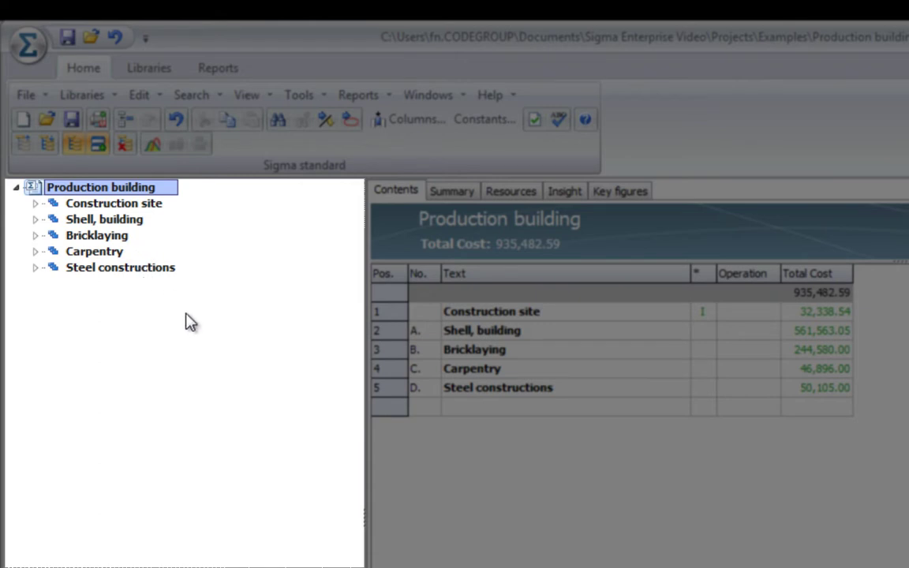
left_click(35, 204)
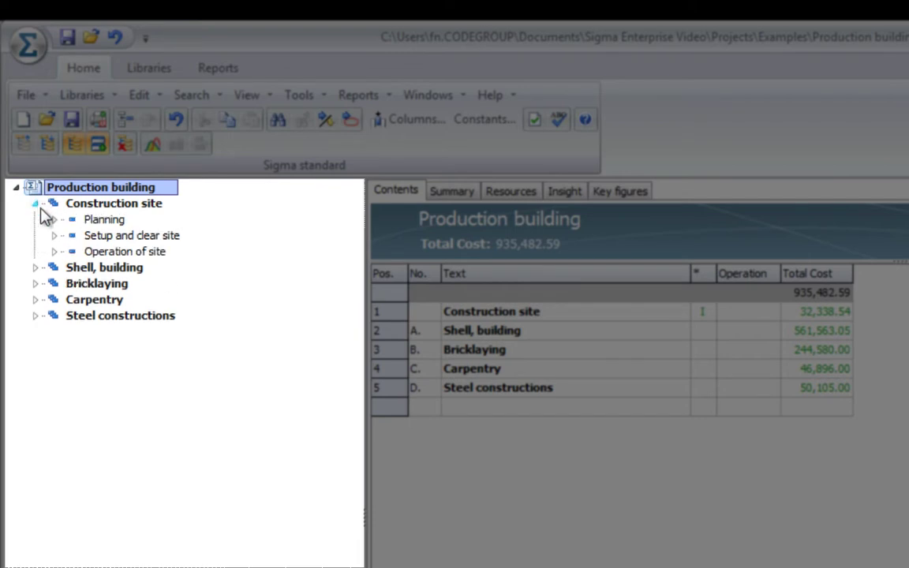
left_click(54, 220)
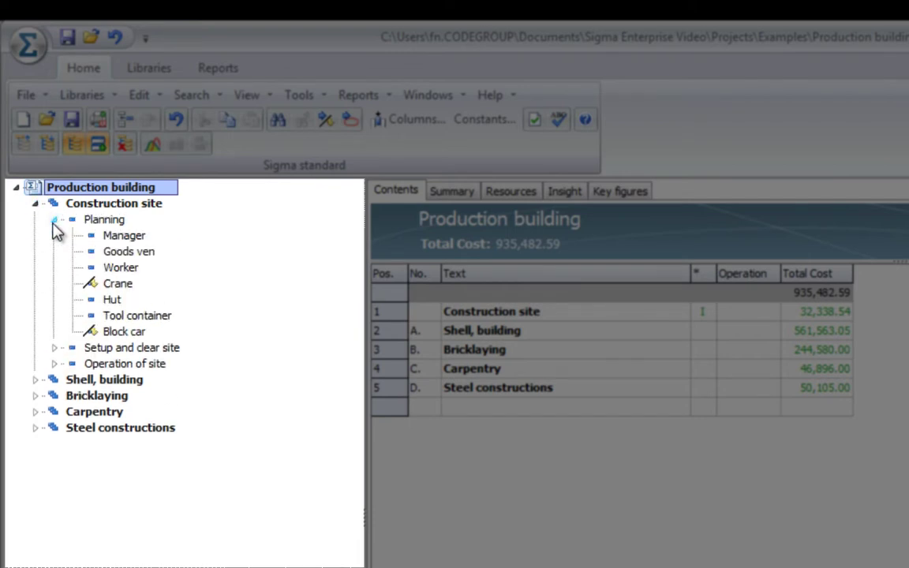
left_click(54, 220)
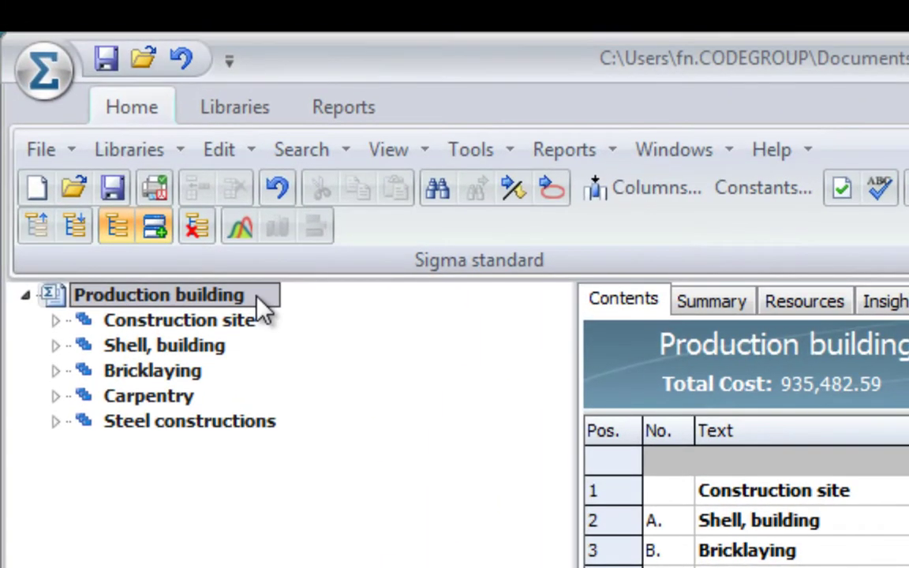
- Add a new Roofing section below Steel constructions in the Production building estimate
left_click(257, 304)
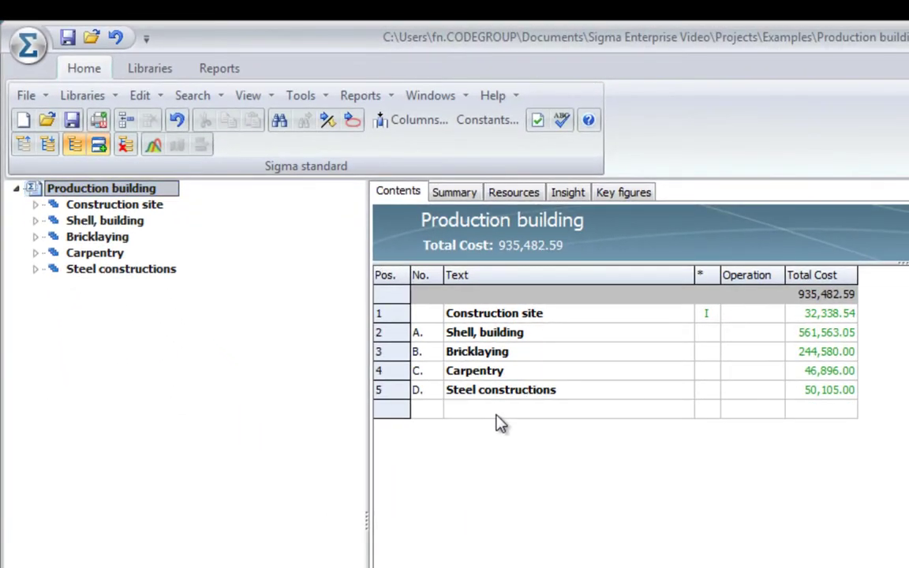
left_click(498, 408)
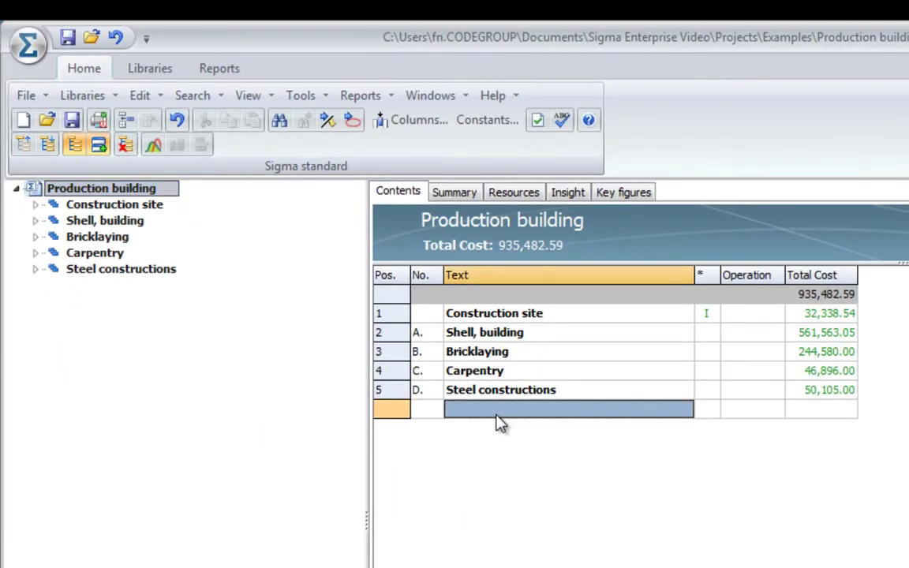
type("Roofing")
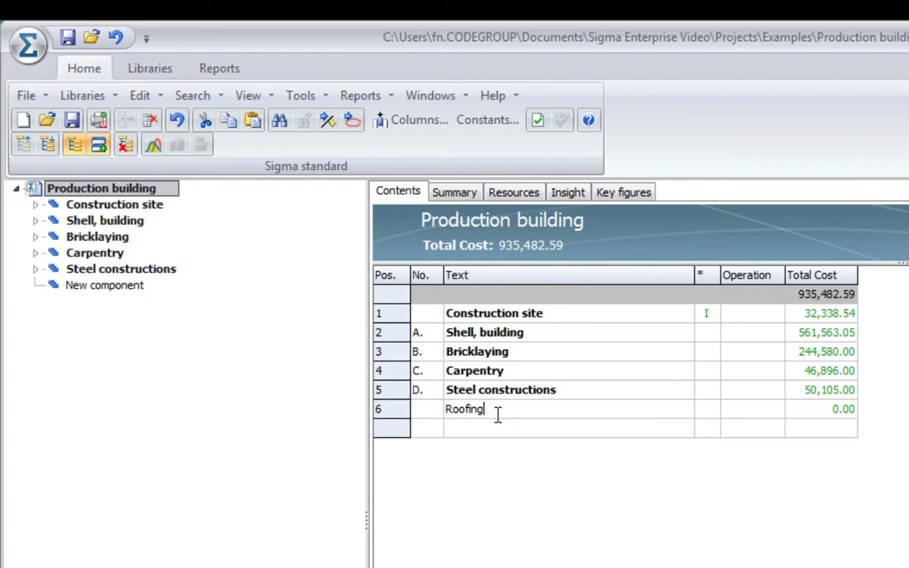
key("Return")
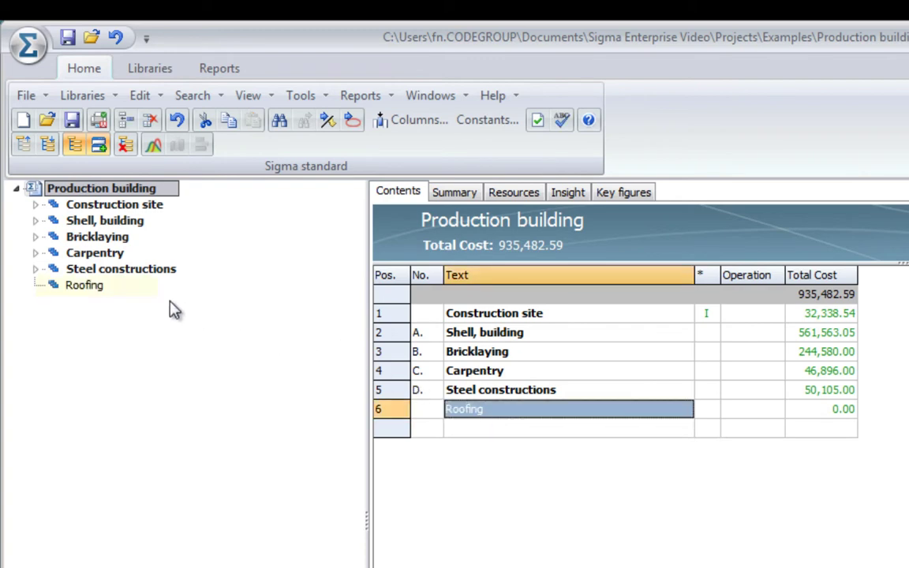
- Enter Basic structure and Surface as the two items inside Roofing
left_click(87, 285)
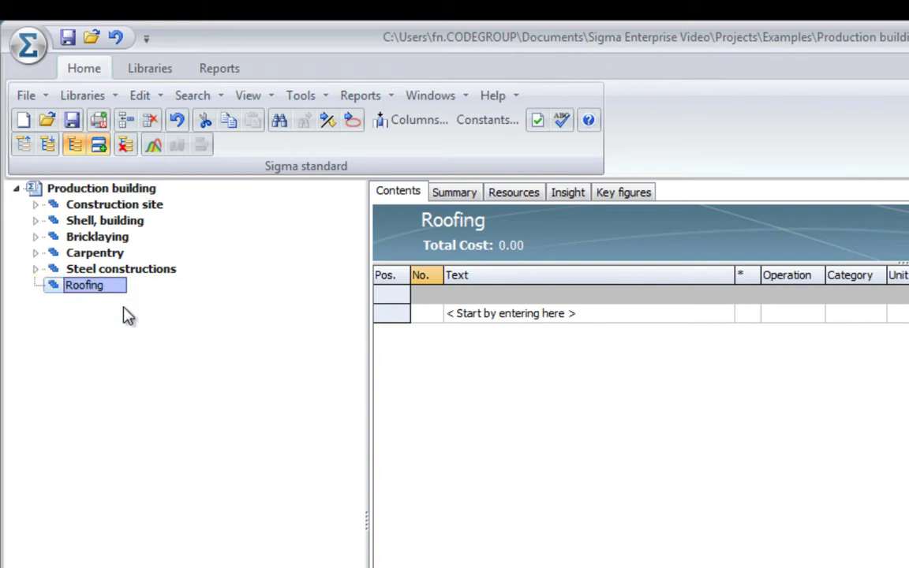
left_click(546, 319)
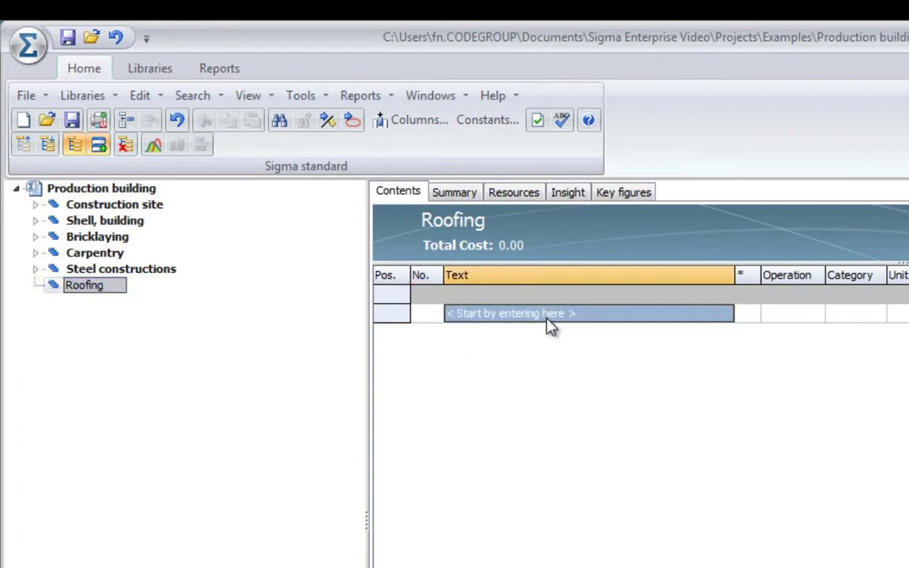
type("Basic stru")
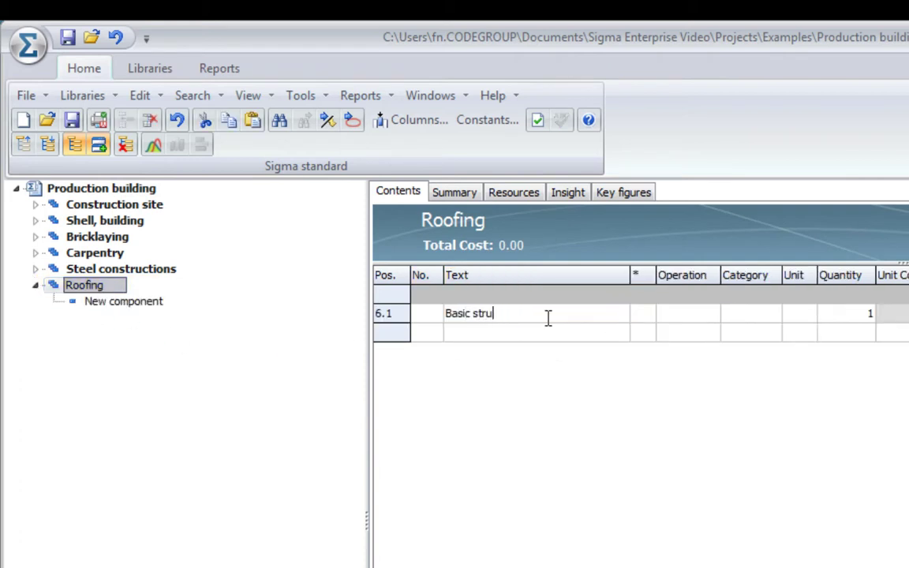
type("cture")
left_click(537, 334)
type("Sur")
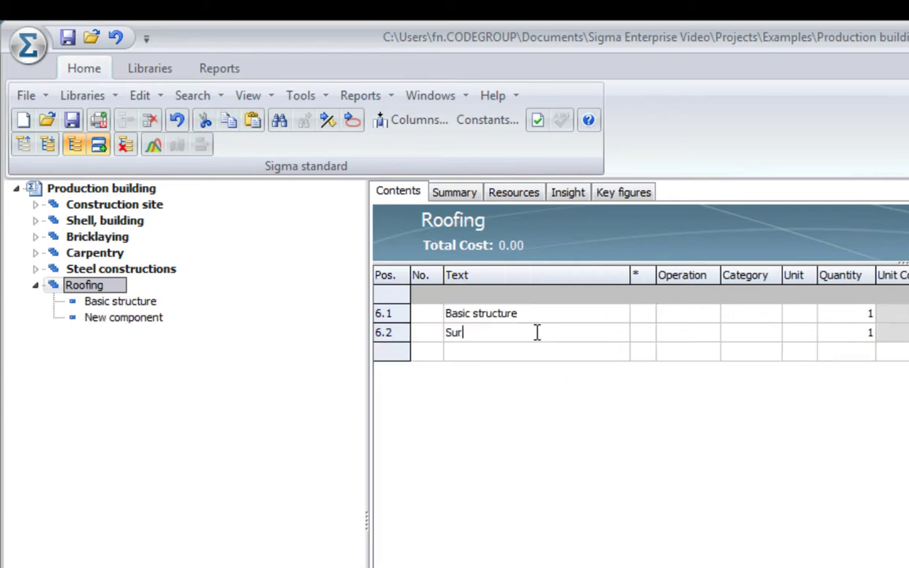
type("face")
key("Return")
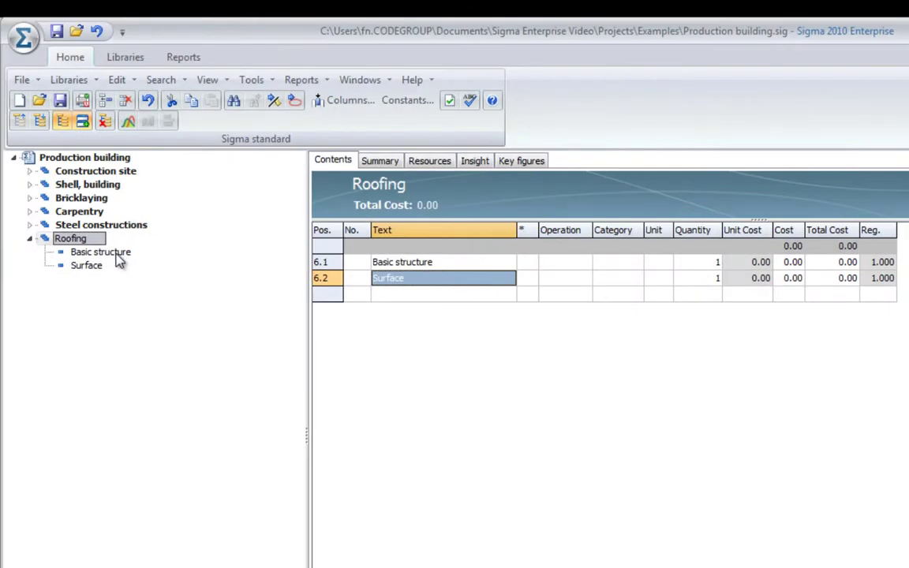
- Add a Raftes cost line under Basic structure with category Materials
left_click(100, 251)
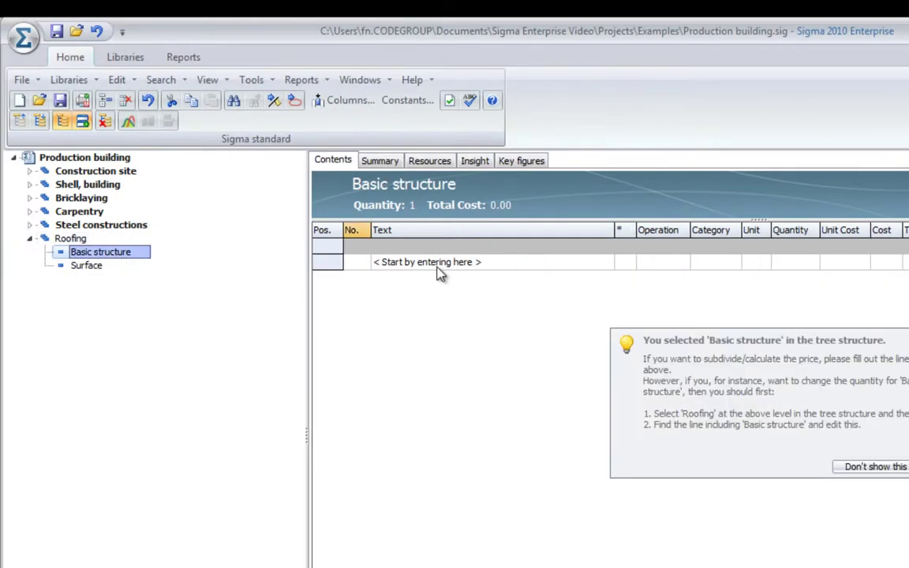
left_click(440, 265)
type("Raftes")
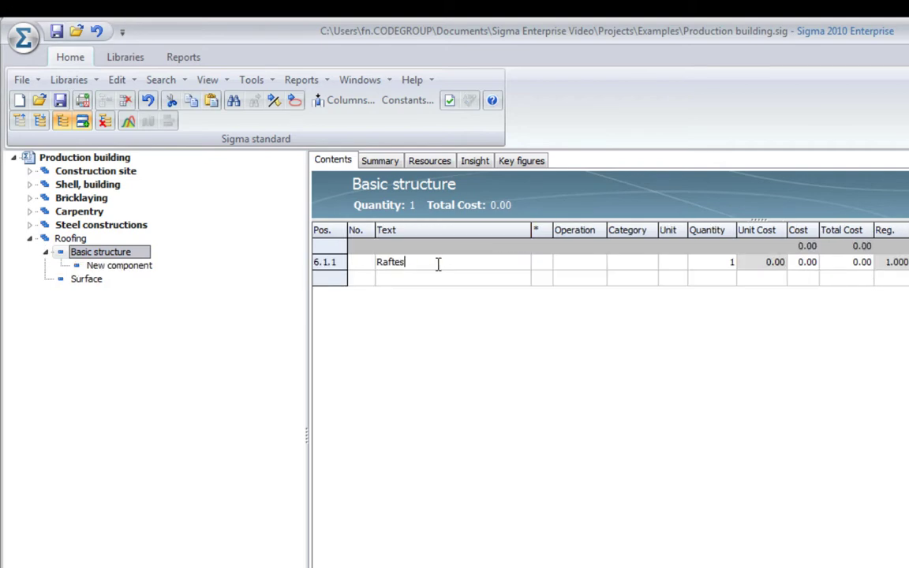
key("Return")
key("Return")
key("Return")
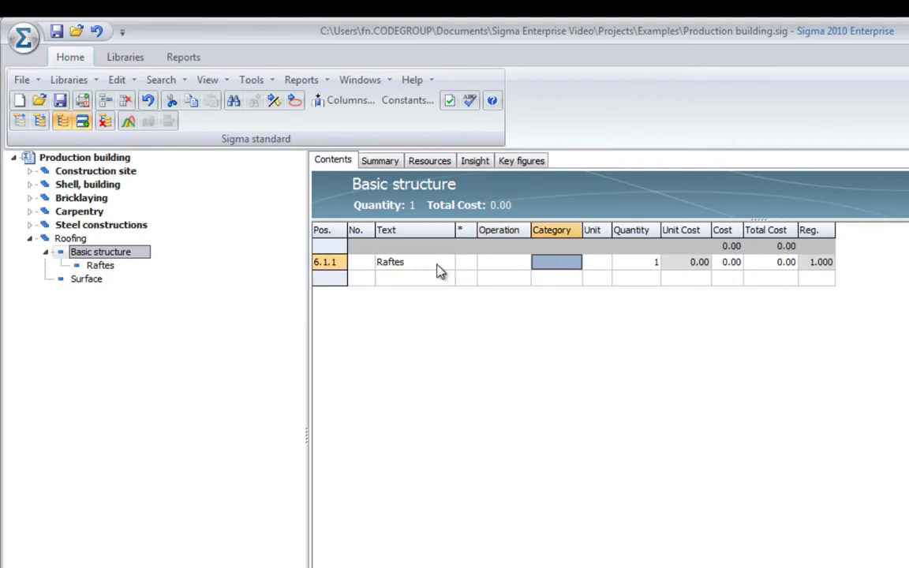
type("Material")
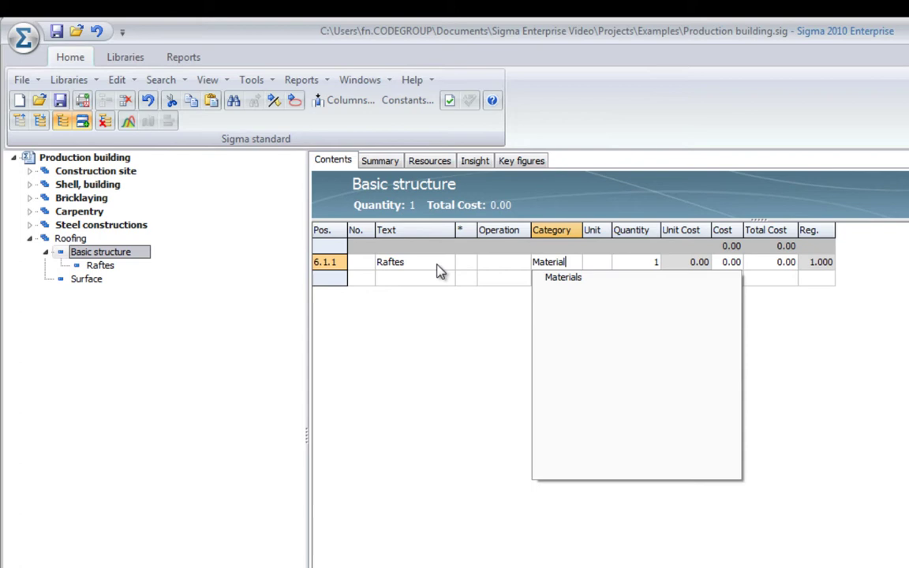
key("Down")
key("Return")
- Give Raftes unit pcs, quantity 2*20 (40) and unit cost 500
key("Return")
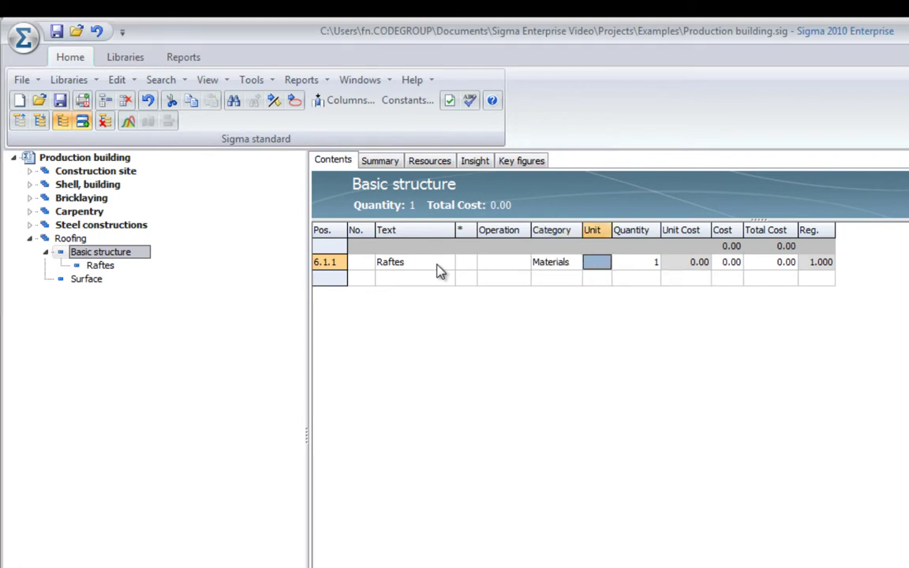
type("p")
key("Down")
key("Return")
key("Return")
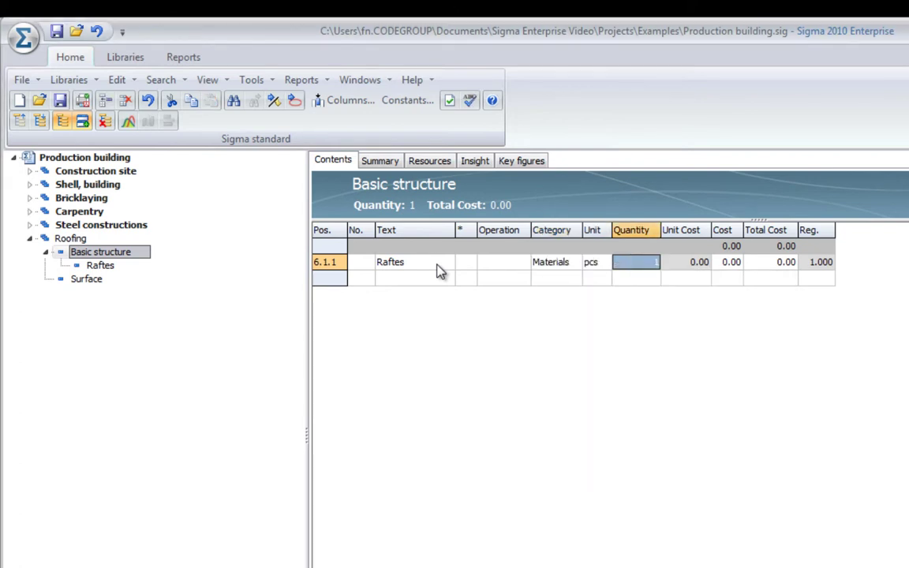
type("2*20")
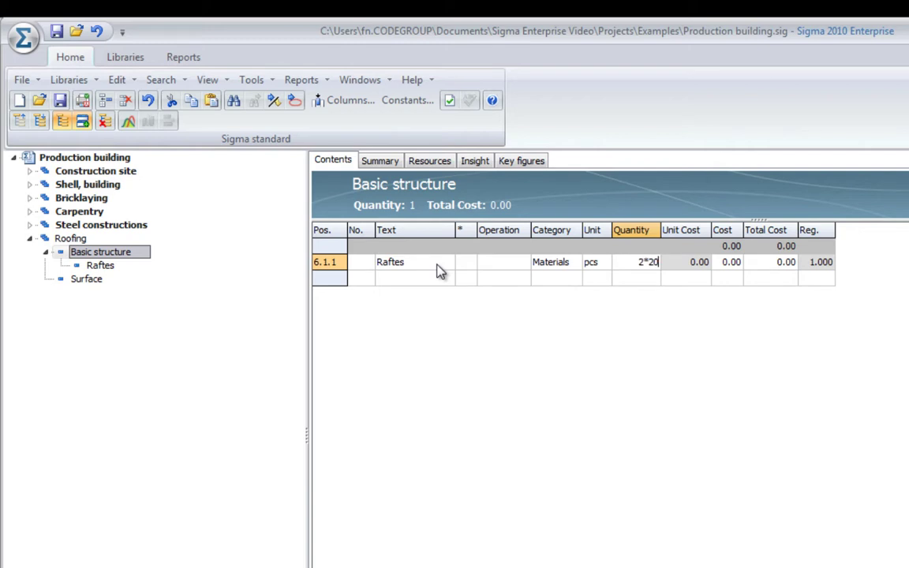
key("Return")
type("500")
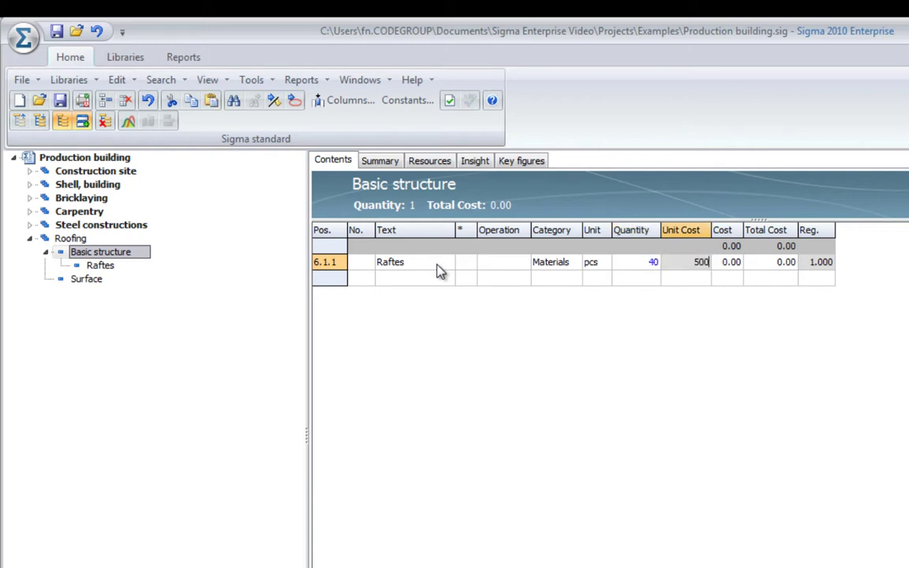
key("Return")
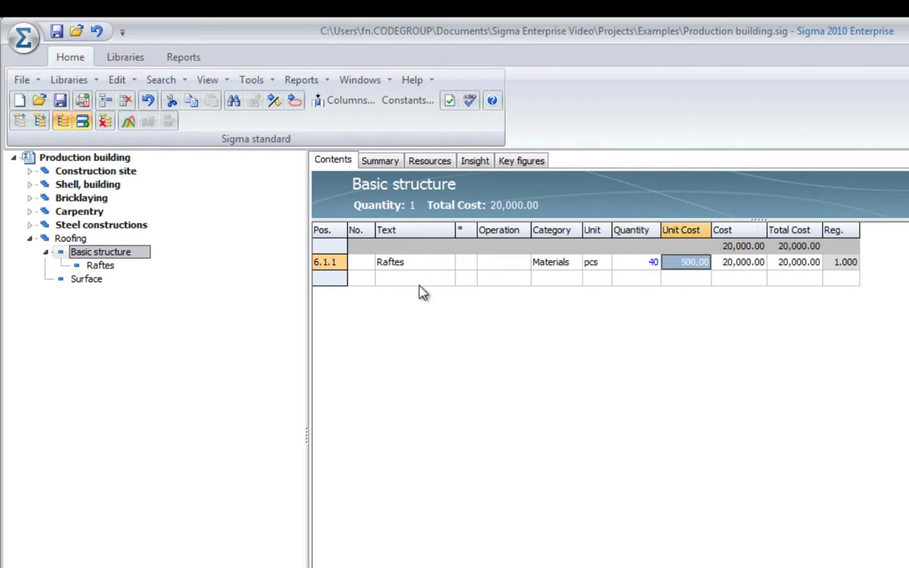
- Add a Carpenter labour line from the quick list with 40*2 = 80 hours
left_click(419, 285)
type("car")
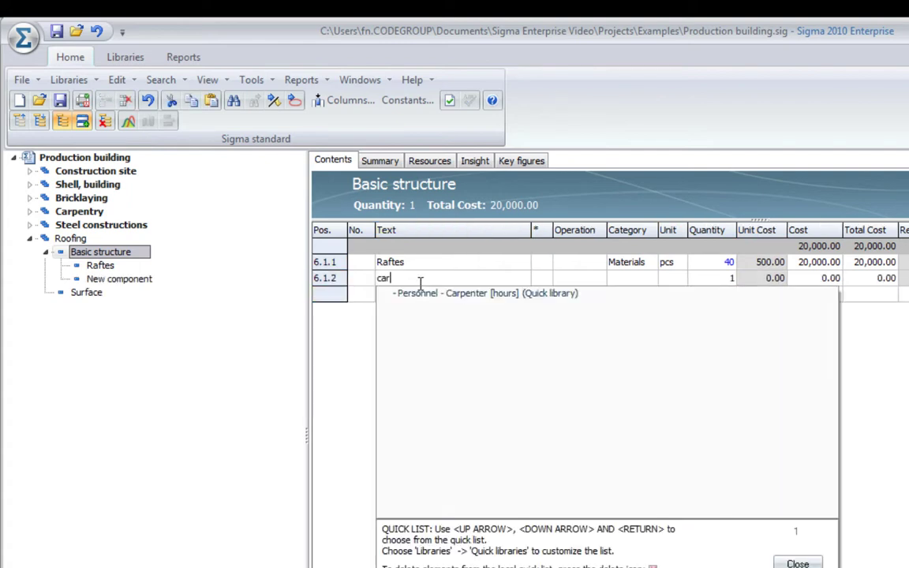
left_click(472, 294)
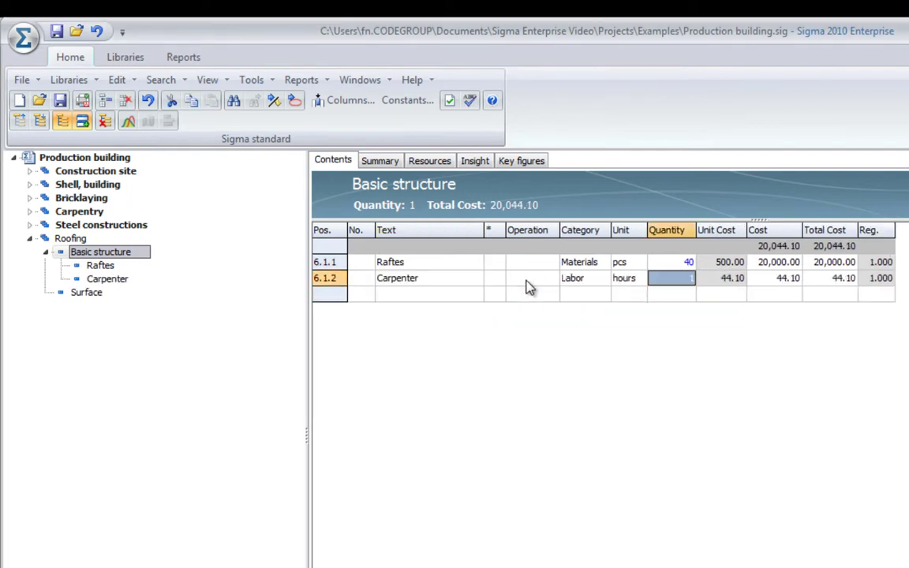
type("40*2")
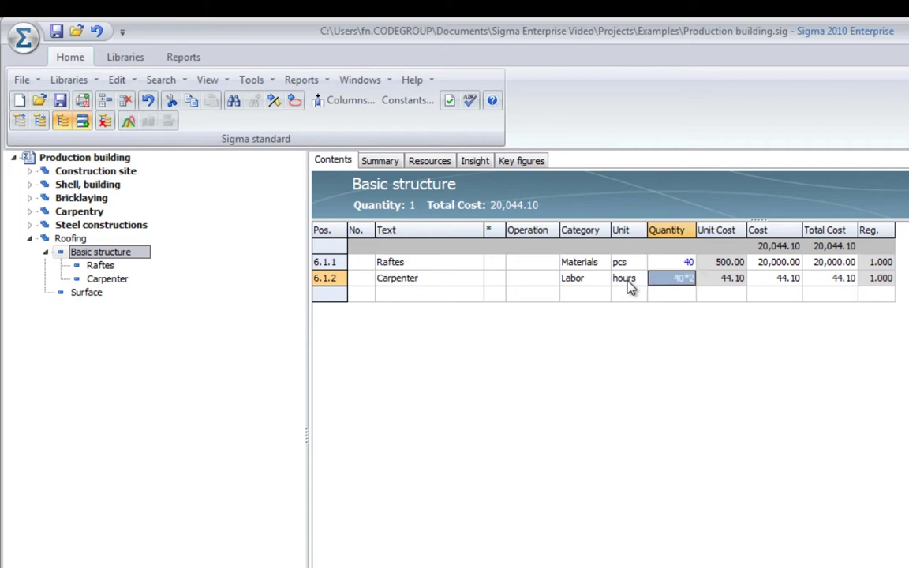
key("Return")
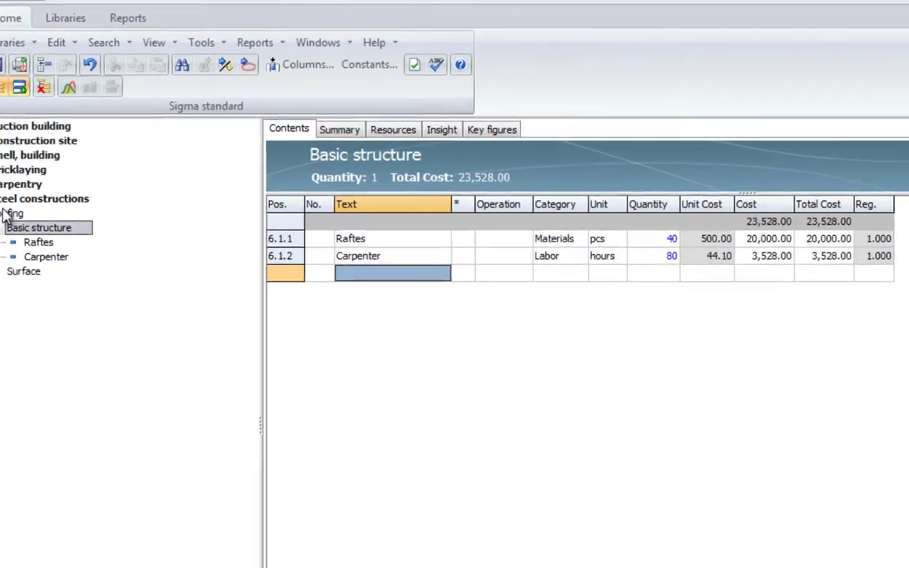
- Show the Roofing section's contents in the Production building tree
left_click(71, 238)
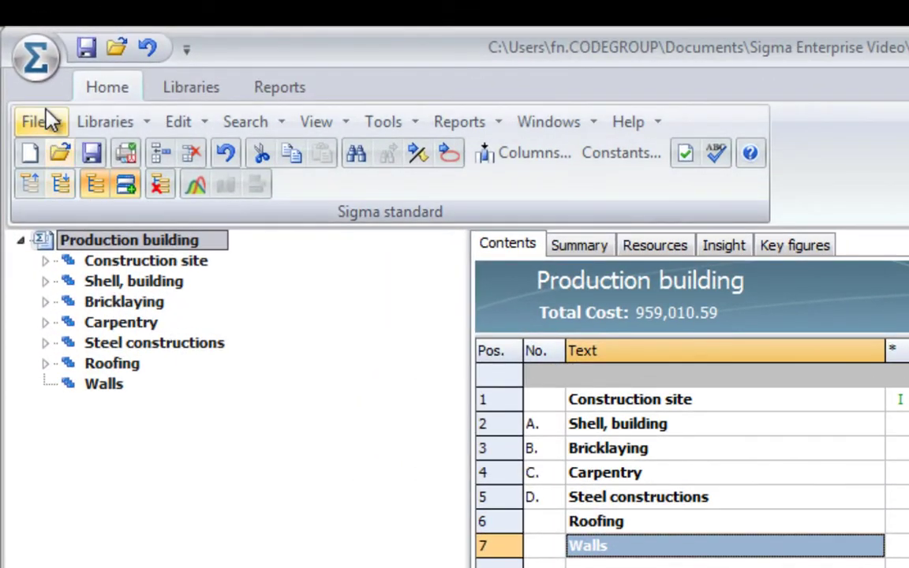
- Open the Parking Building.sig project from the File menu
left_click(41, 113)
left_click(88, 187)
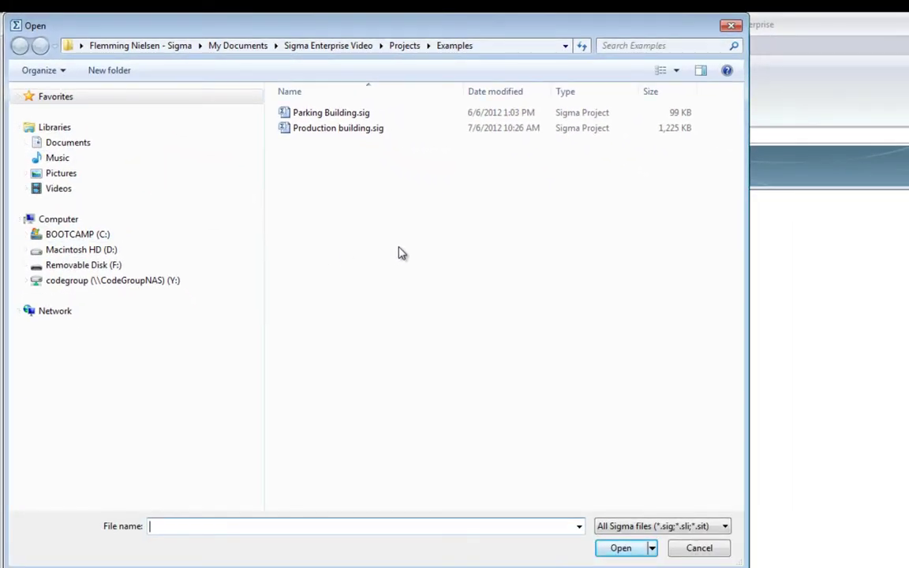
left_click(351, 115)
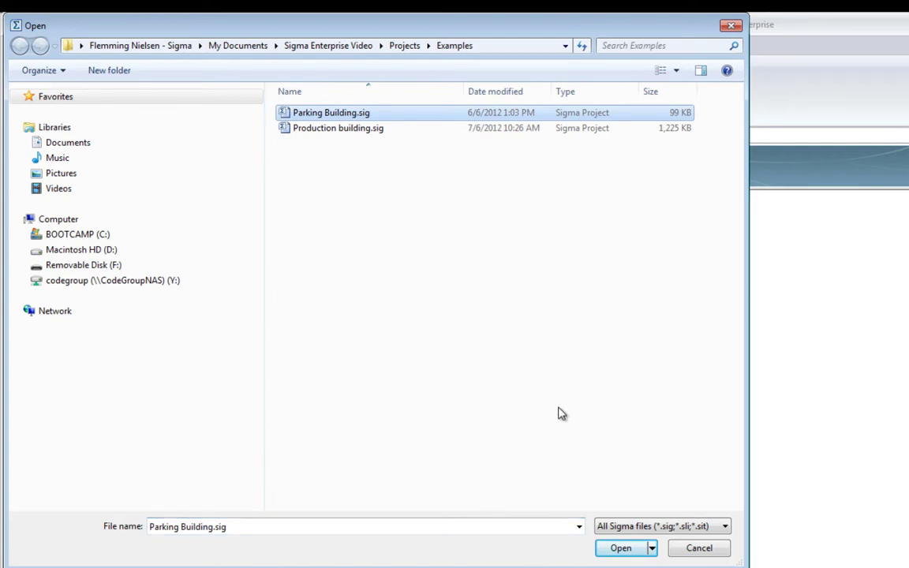
left_click(621, 547)
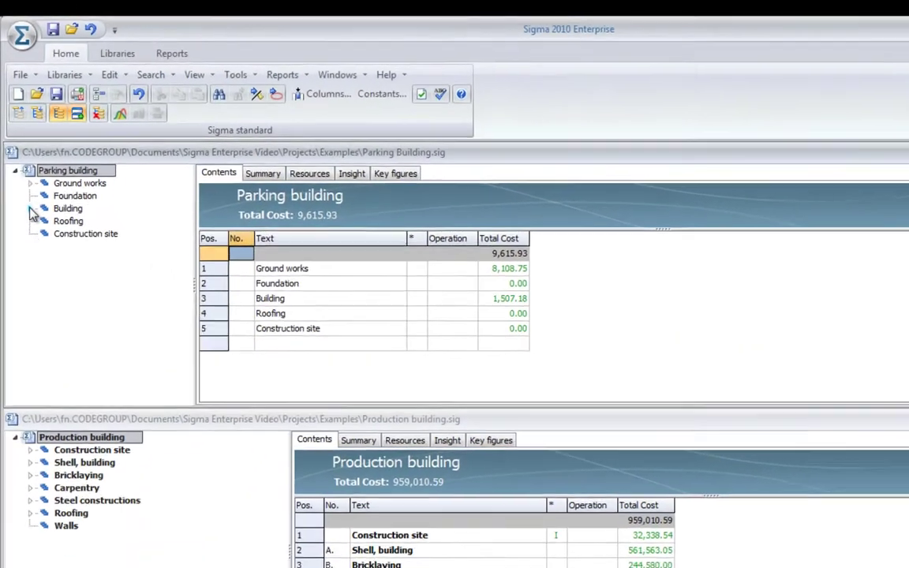
- Drag Cavity wall of bricks + isolation from Parking's Building section into Walls, revealing its six cost lines
left_click(24, 166)
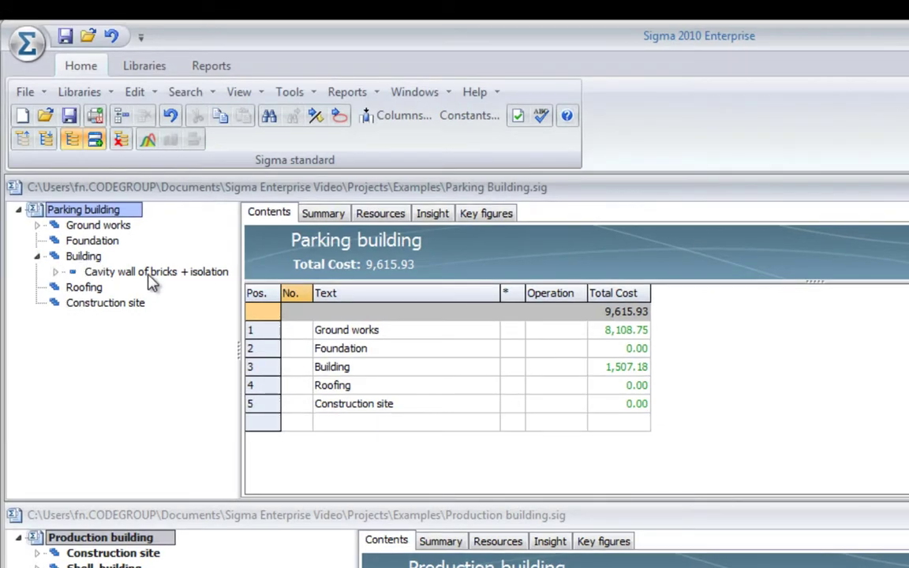
left_click(150, 274)
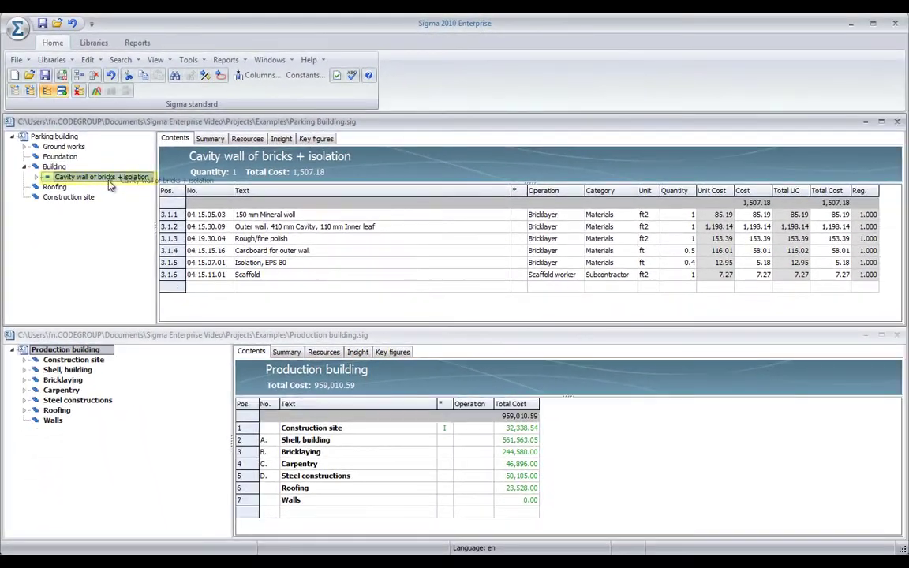
left_click_drag(150, 274, 171, 327)
left_click_drag(111, 213, 57, 424)
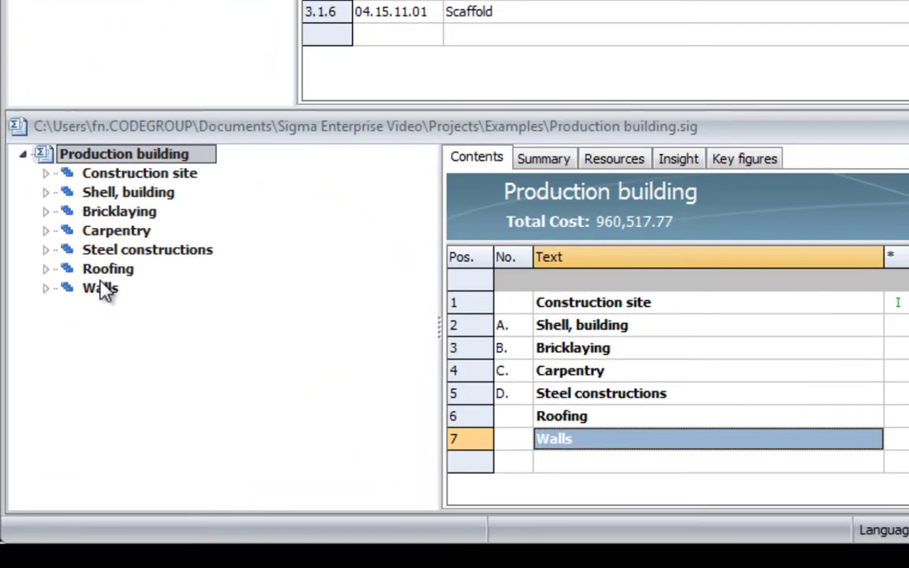
left_click(45, 289)
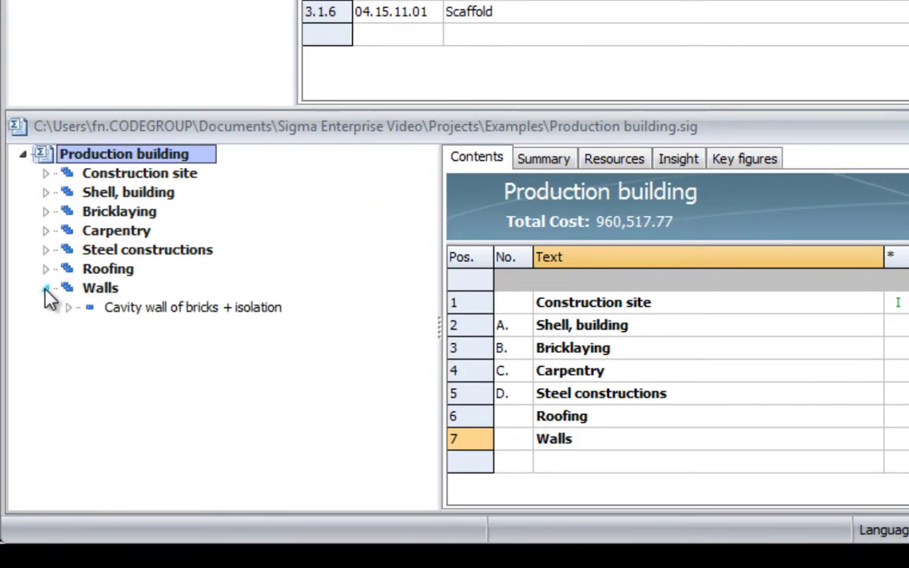
left_click(196, 309)
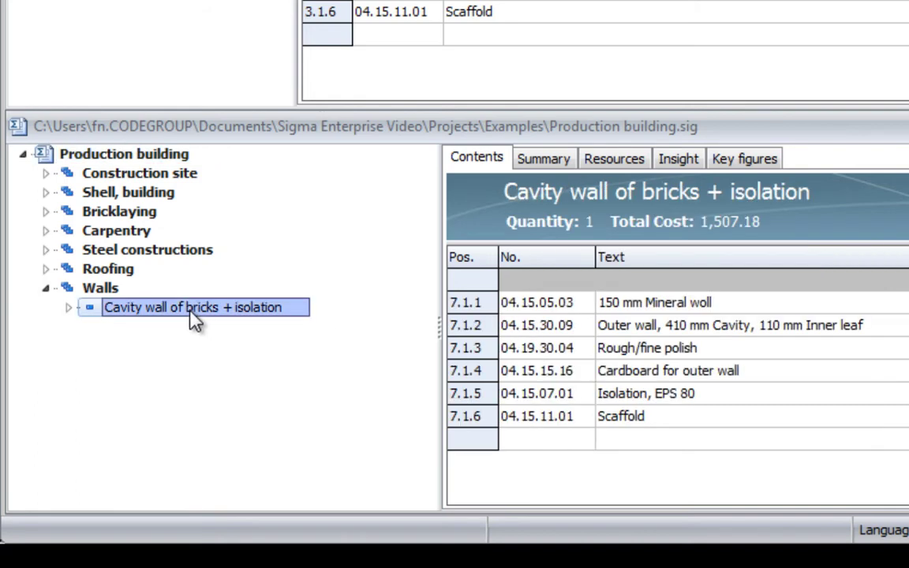
left_click(69, 309)
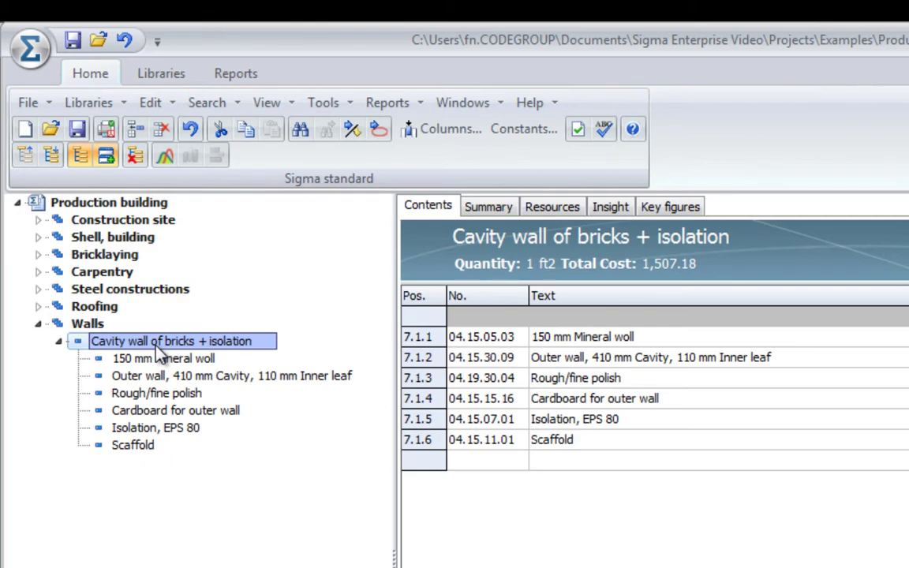
- Create a new library with project name Assemblies using the New file wizard
left_click(25, 45)
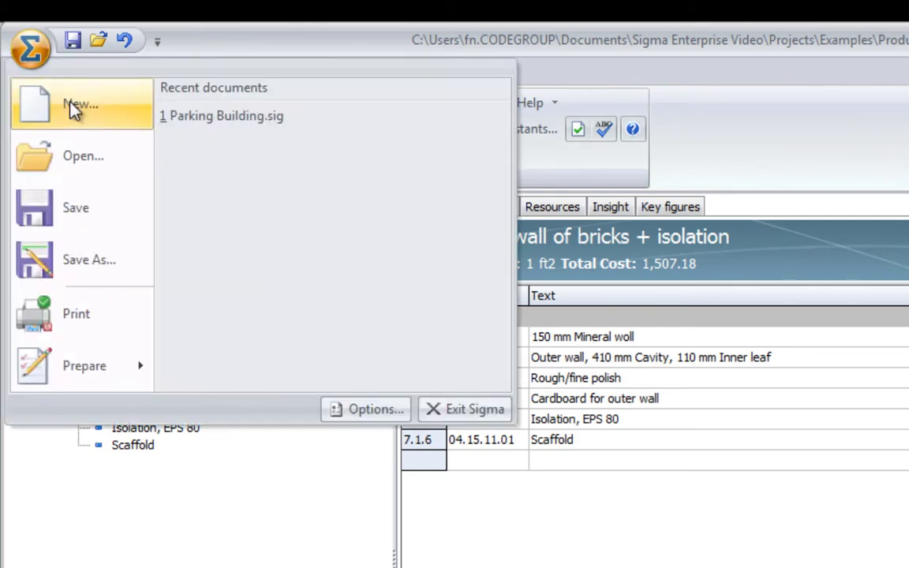
left_click(75, 103)
left_click(485, 399)
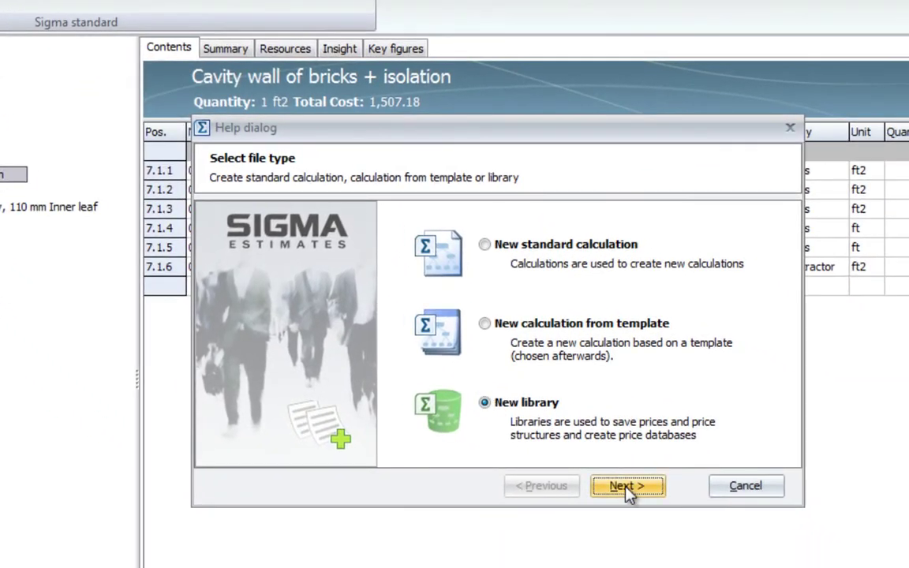
left_click(628, 485)
type("Assembl")
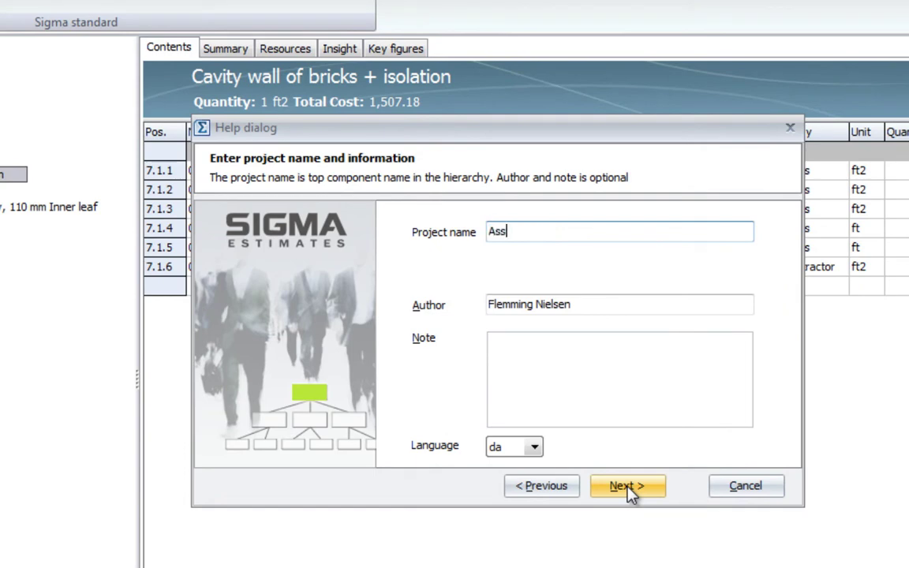
type("ies")
left_click(627, 486)
left_click(601, 462)
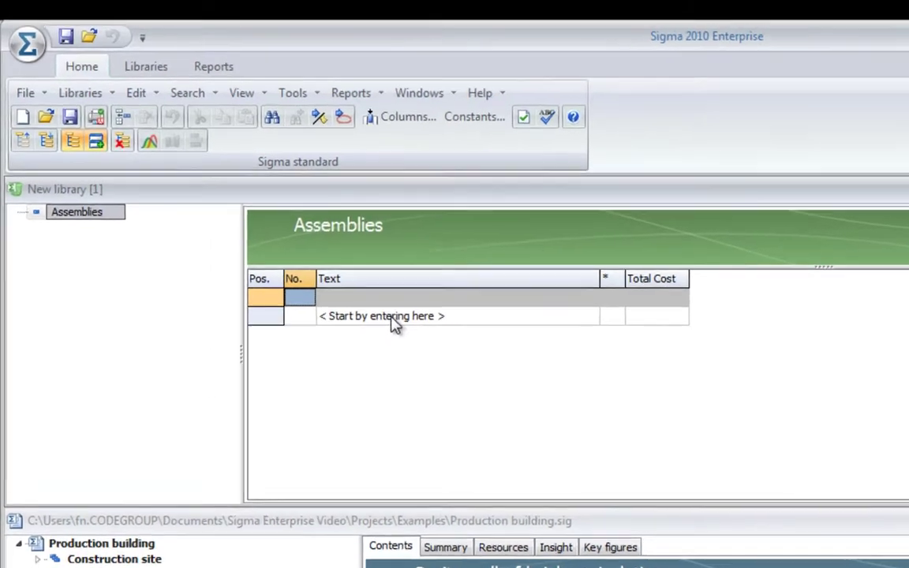
- Enter Walls and Roofing as the library's first two rows, then open the empty Walls group
left_click(293, 238)
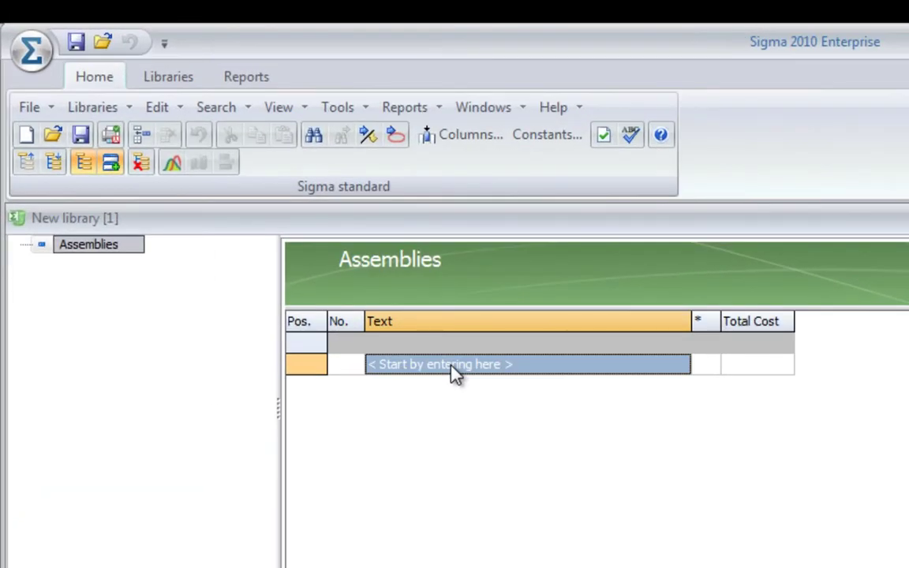
type("Walls")
key("Return")
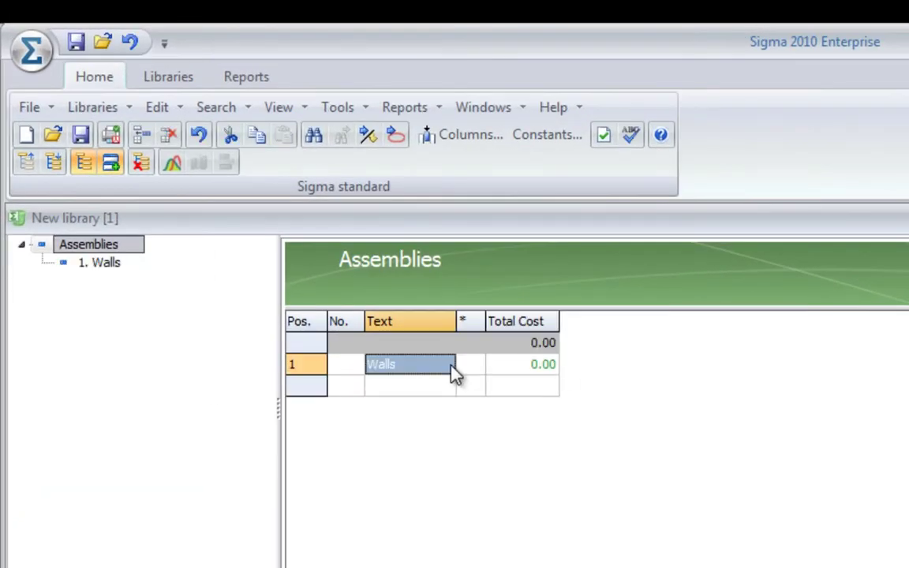
key("Down")
type("Roofing")
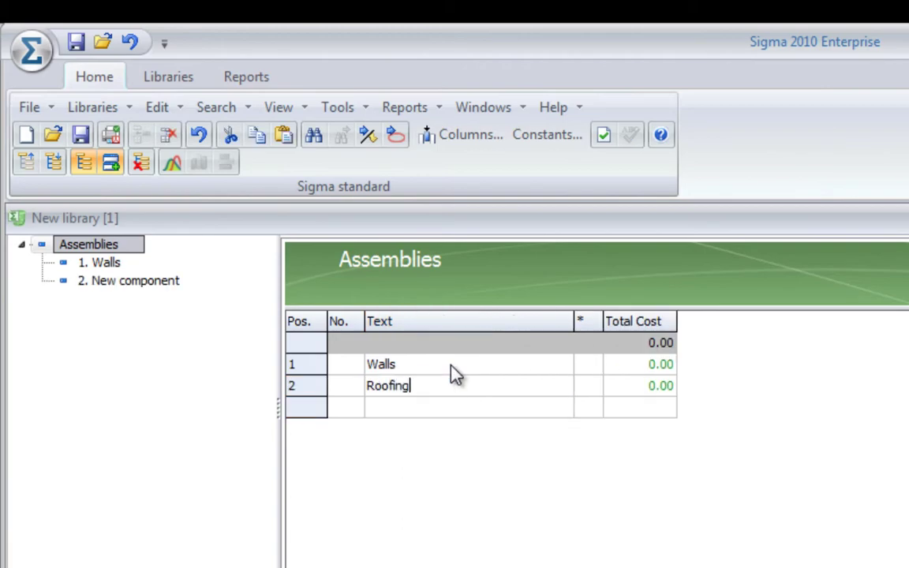
key("Return")
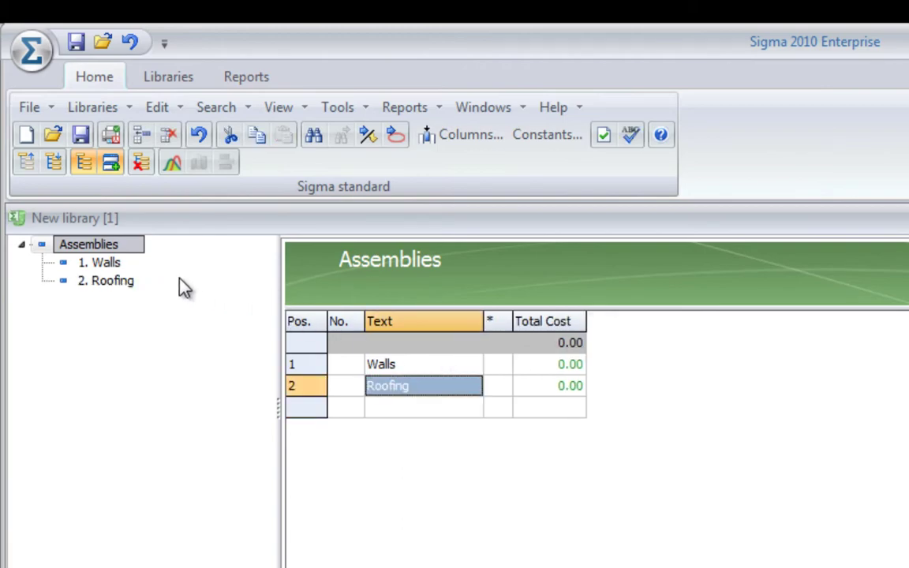
left_click(110, 262)
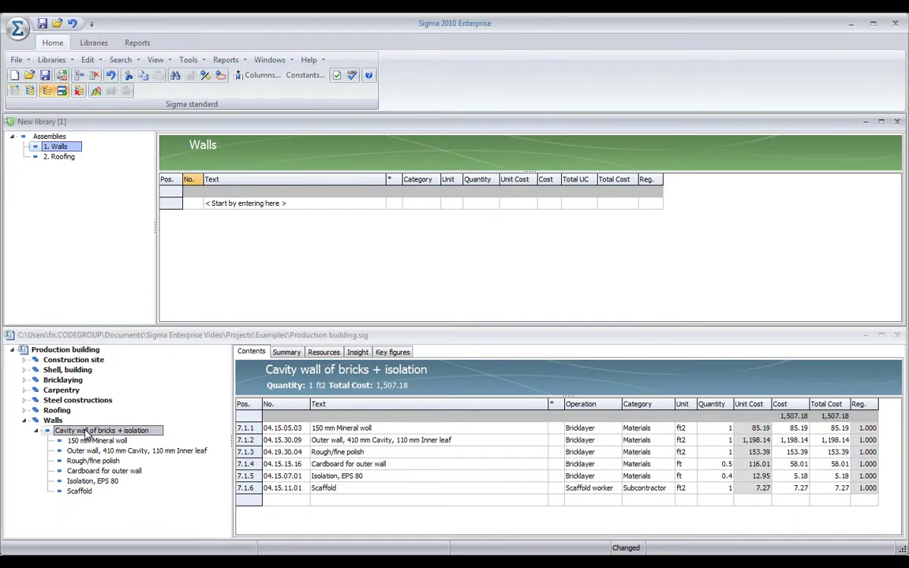
- Copy the cavity wall assembly into the library's Walls group and save the library as Assemblies.sli
left_click_drag(87, 431, 217, 209)
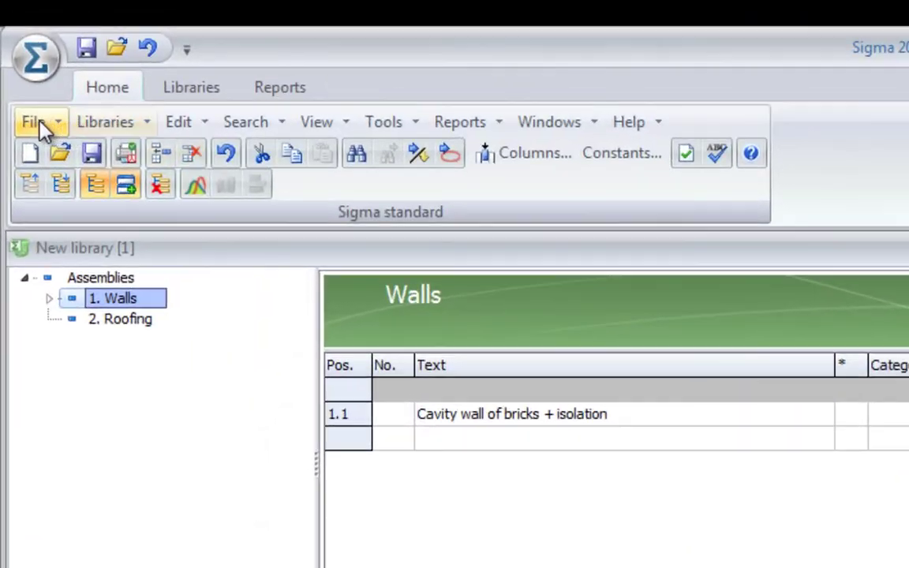
left_click(18, 61)
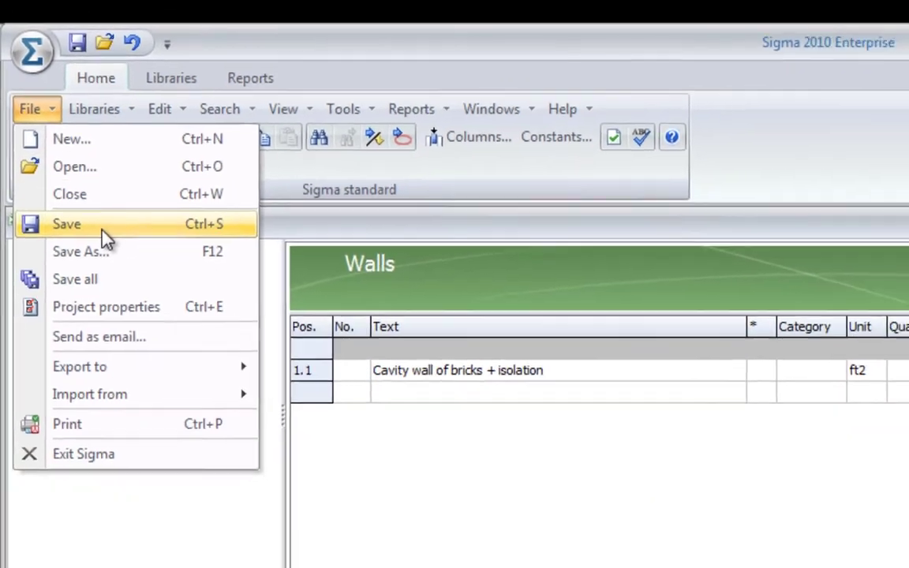
left_click(74, 250)
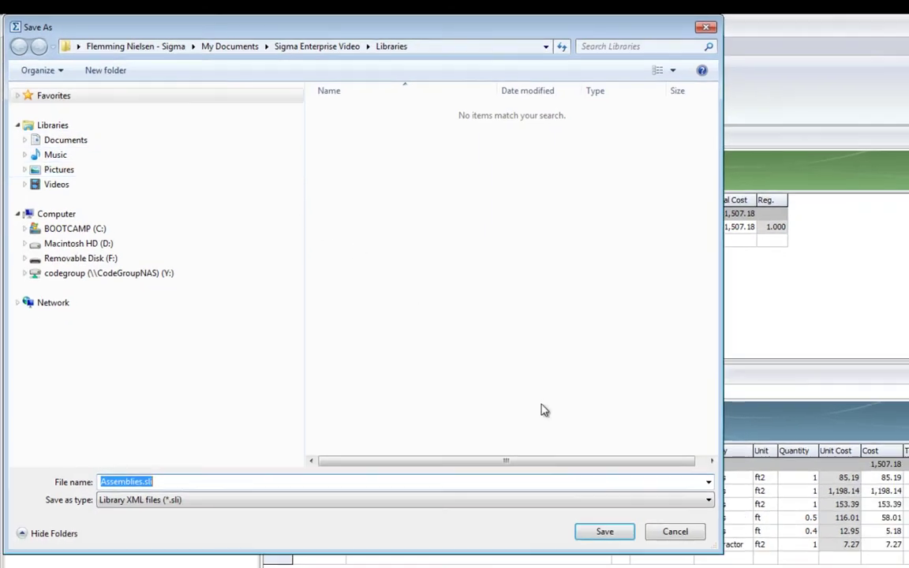
left_click(604, 530)
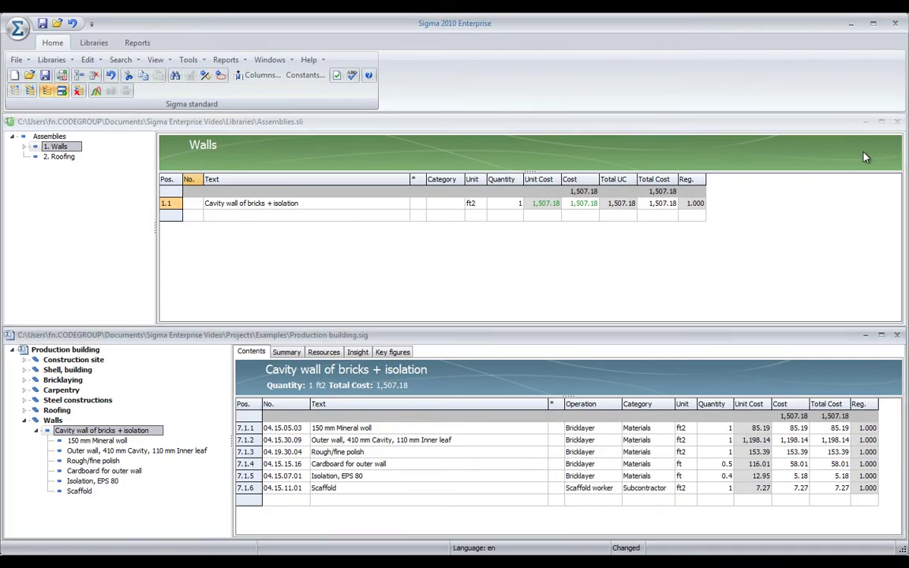
- Close the Assemblies library, reopen it from Libraries > 1. Assemblies, and expand its Walls group
left_click(898, 122)
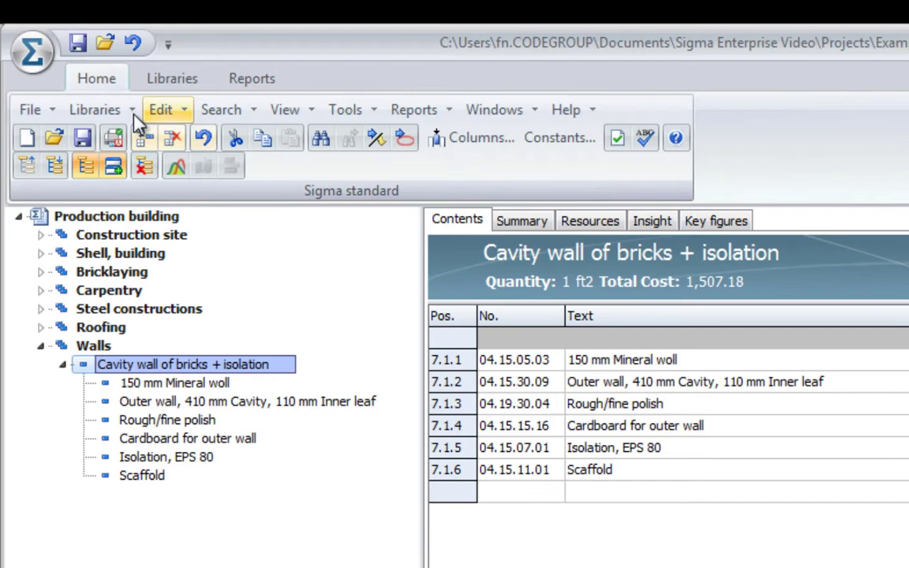
left_click(96, 86)
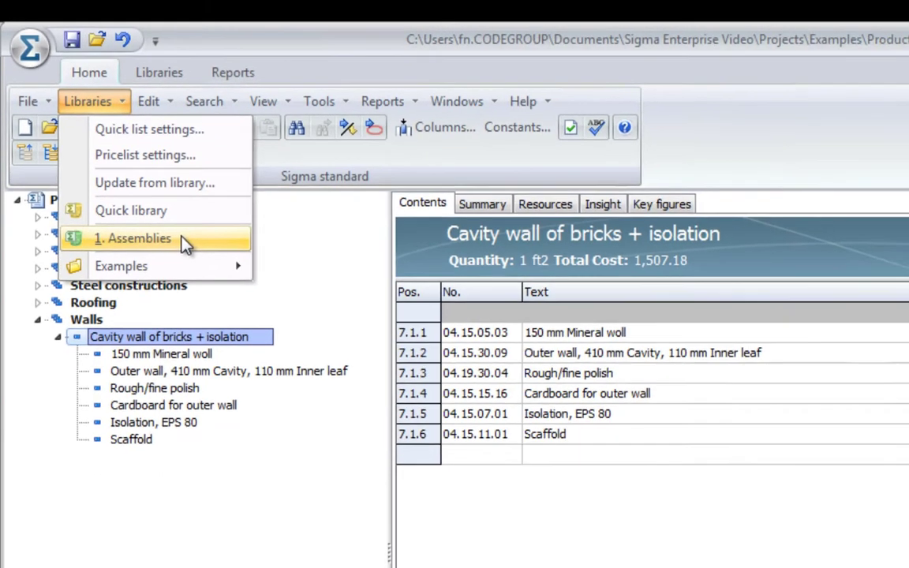
left_click(169, 257)
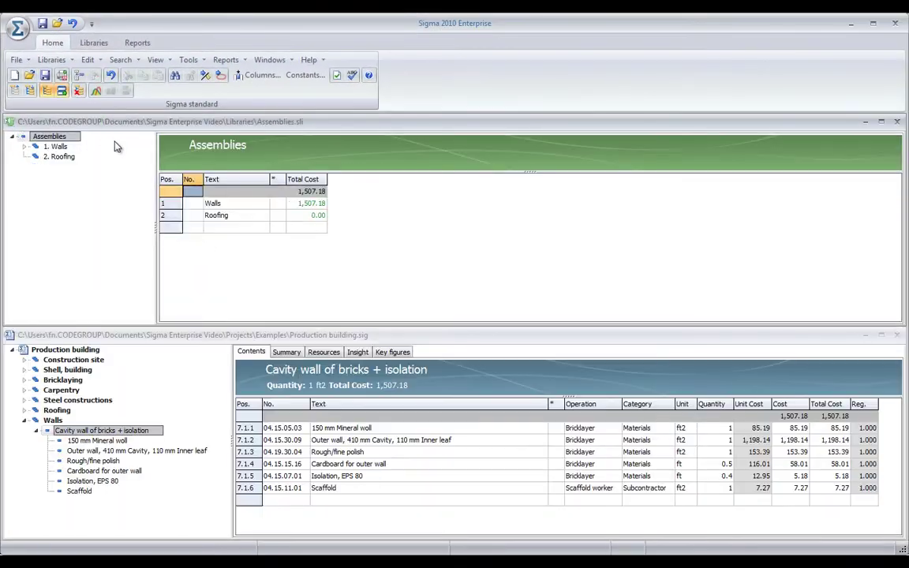
left_click(26, 147)
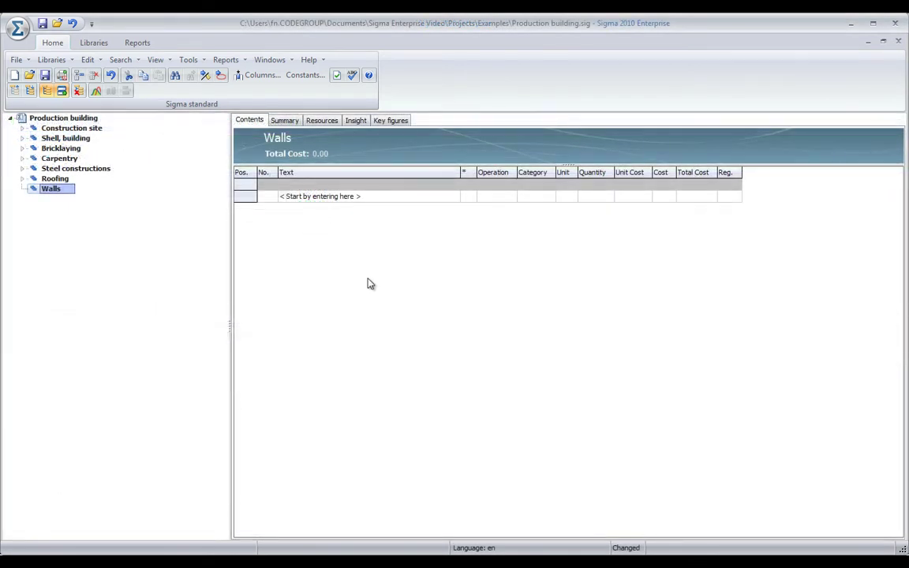
- Add Cavity wall of bricks + isolation to Walls from the 'walls' quick list with quantity 60
left_click(321, 200)
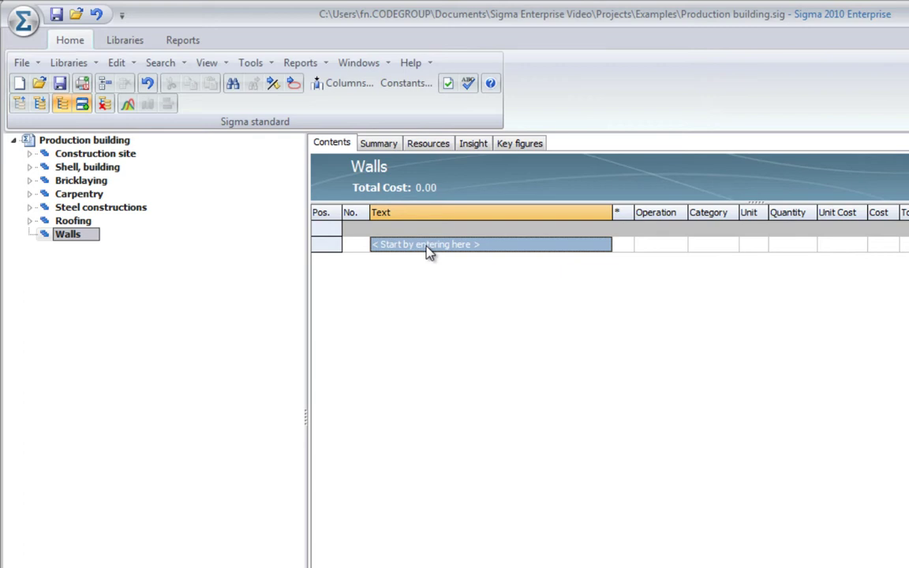
type("wall")
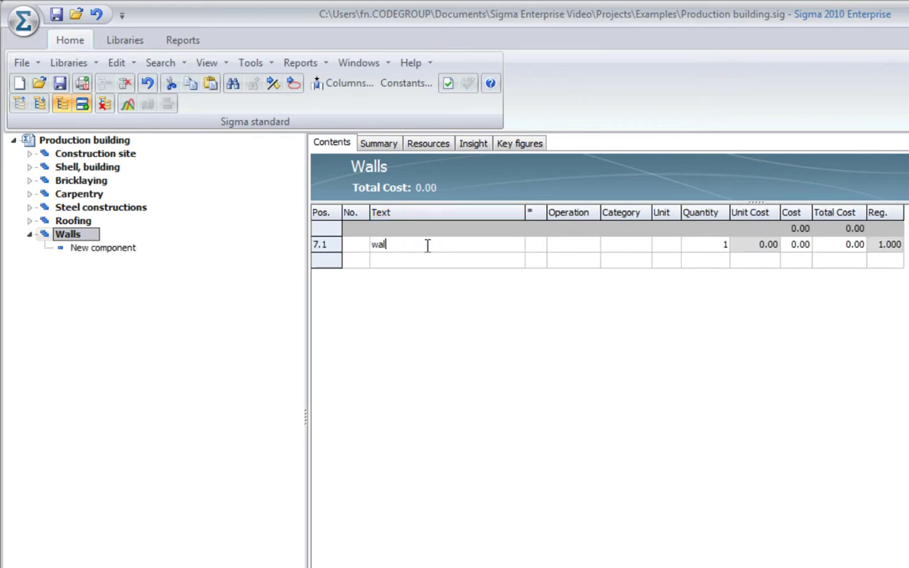
type("s")
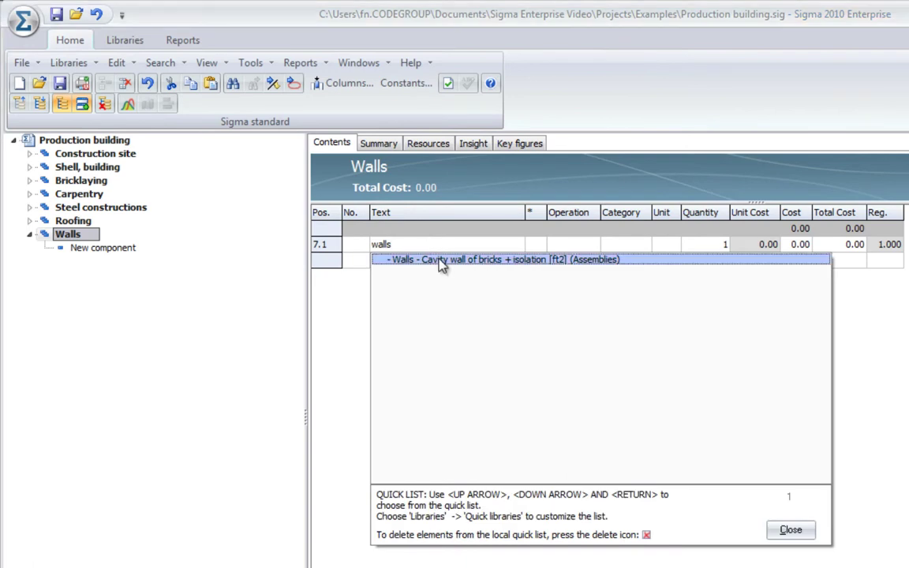
left_click(442, 261)
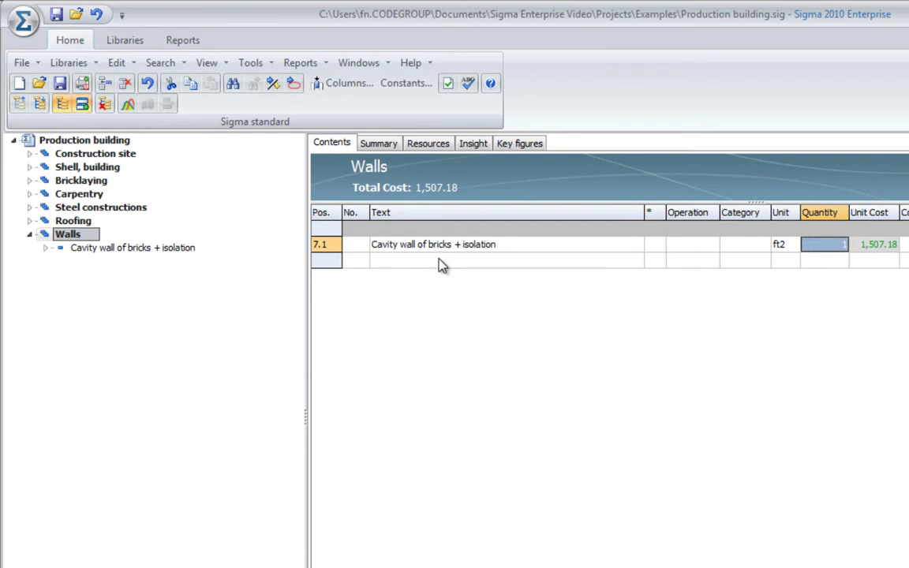
type("60")
key("Return")
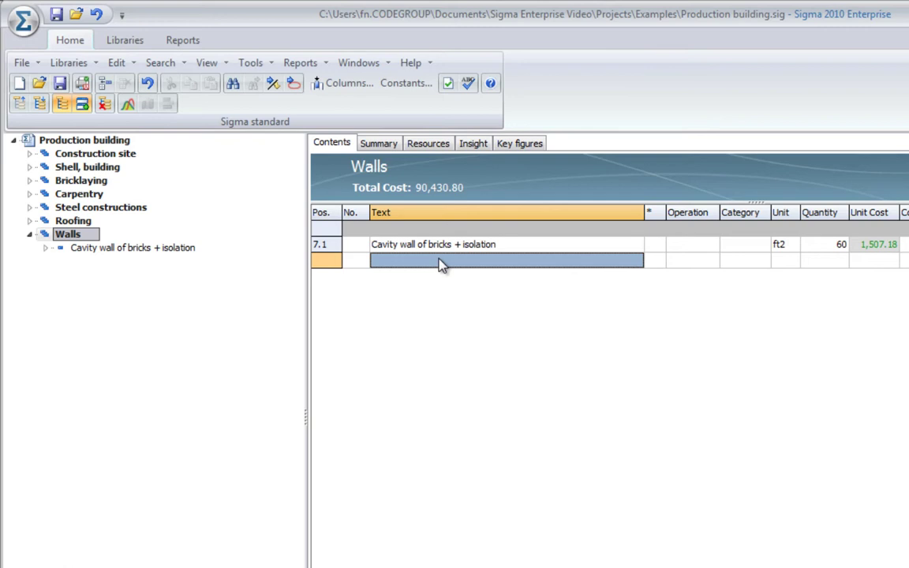
- Add a Stone Masons line with 10 hours to the Walls group
type("mas")
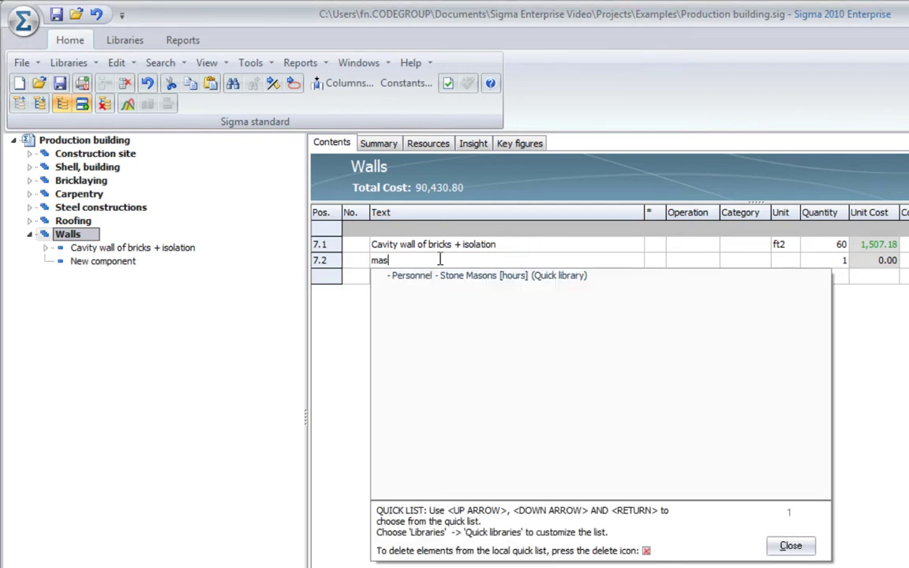
left_click(442, 276)
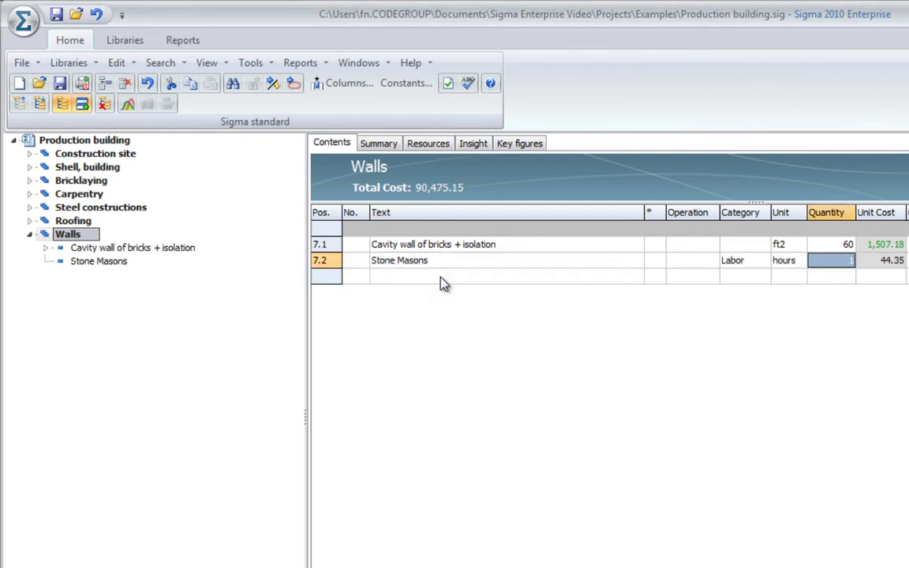
type("10")
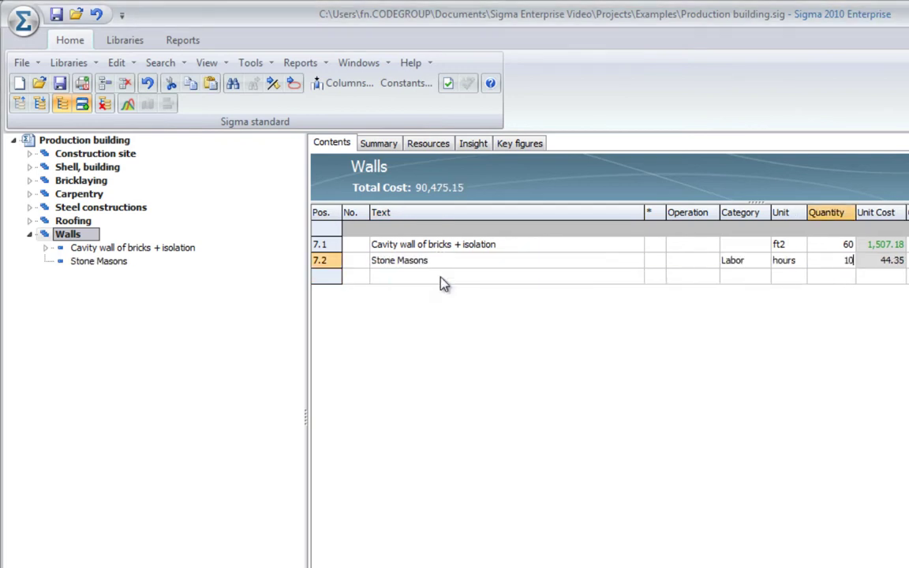
left_click(441, 276)
- Add a Concrete vibrator line to the Walls group from the 'conc' suggestions
left_click(441, 278)
type("conc")
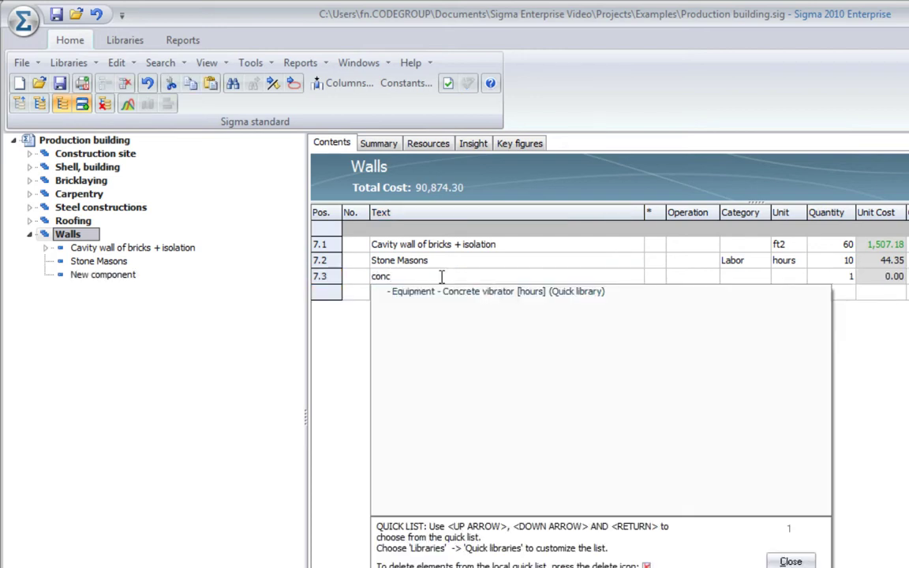
key("Down")
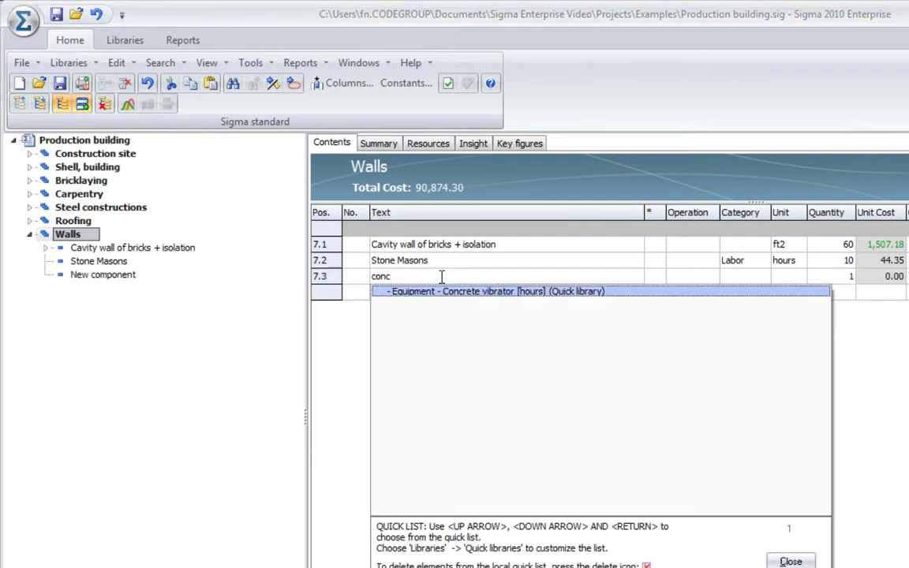
key("Return")
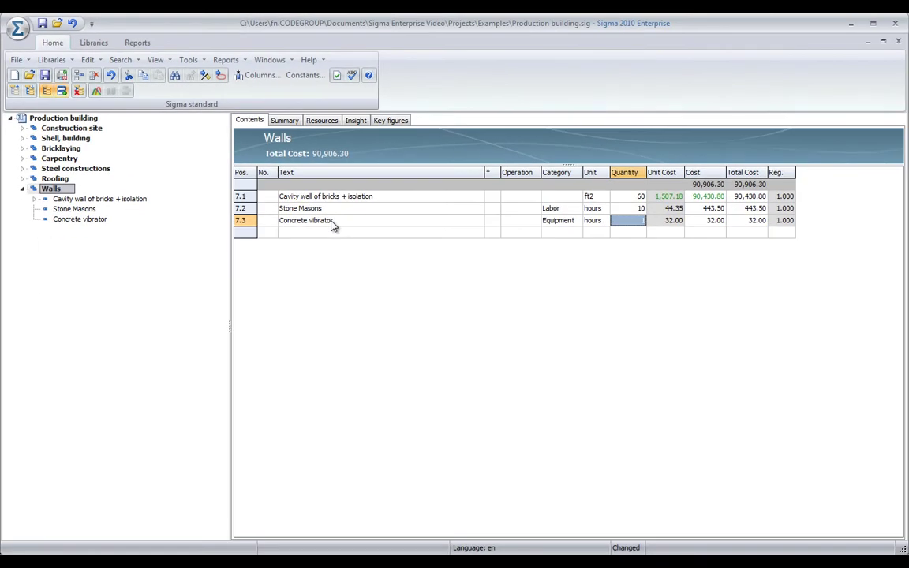
- Show the Production building overview: seven sections totalling 1,049,916.89, with Walls at 90,906.30
left_click(428, 434)
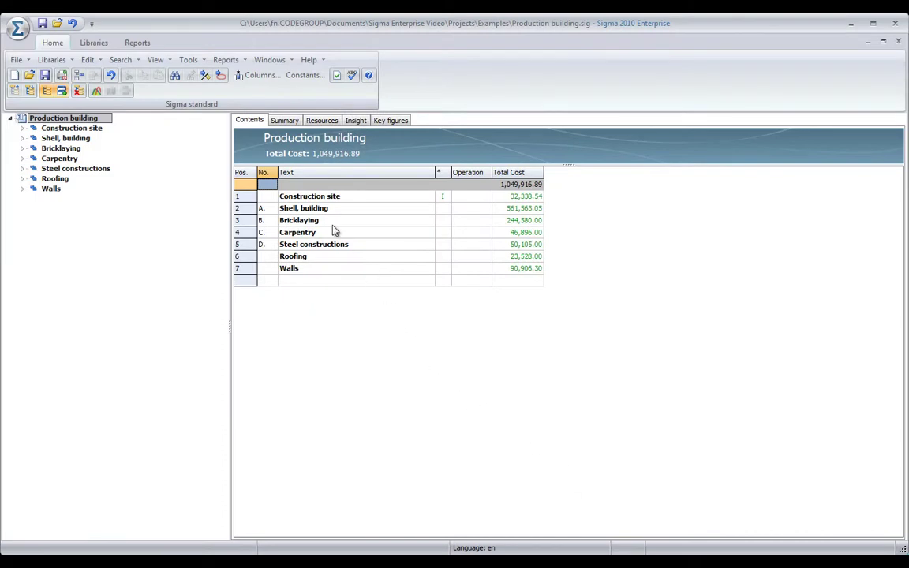
- Switch to the Summary view itemising the Production building's totals and sales prices
left_click(293, 124)
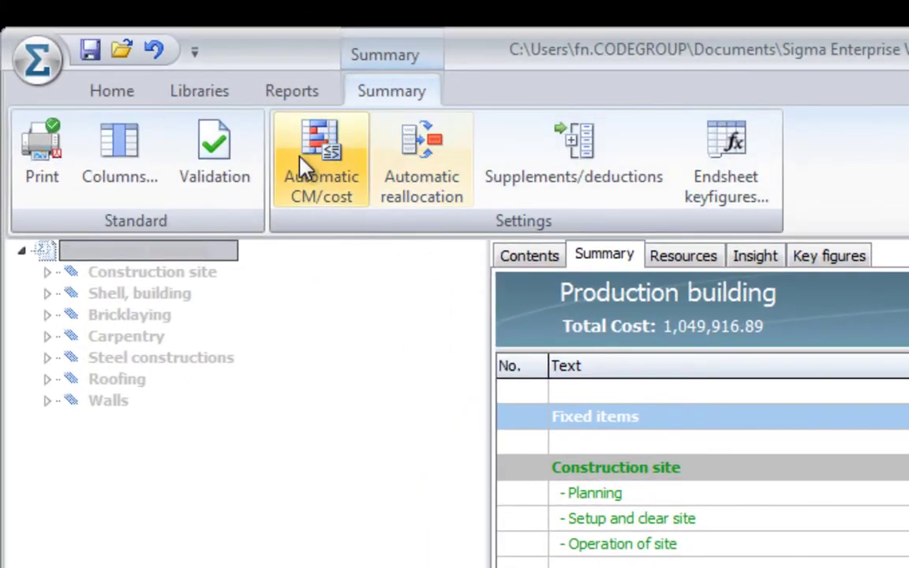
- In Automatic CM/cost, enter Auto Margins 4, 4, 4 for Equipment, Labor, Materials and 2 for Subcontractor
left_click(313, 162)
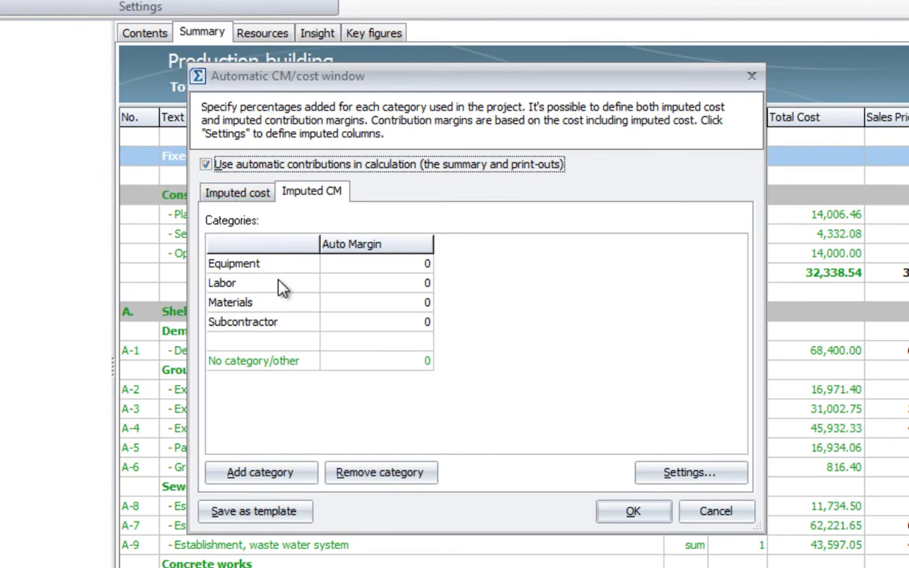
left_click(372, 266)
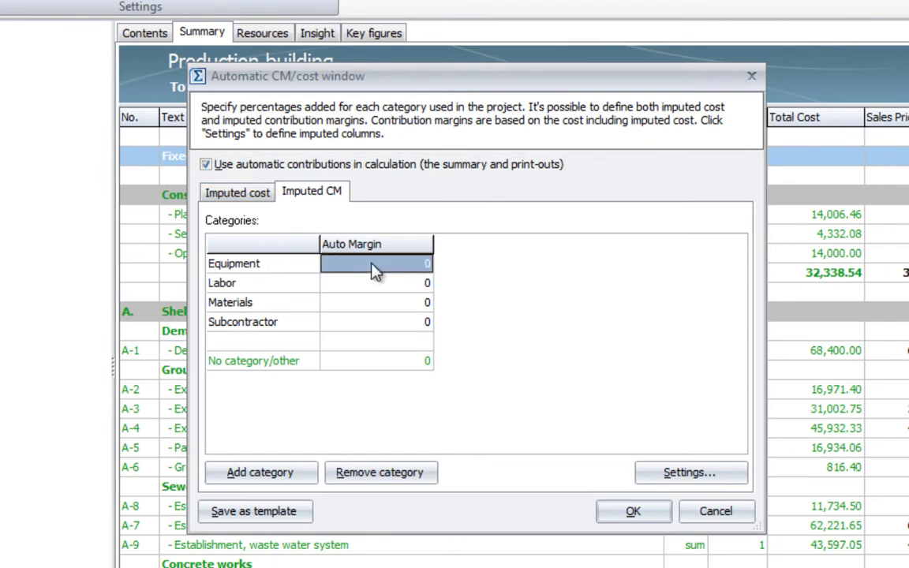
type("4")
key("Return")
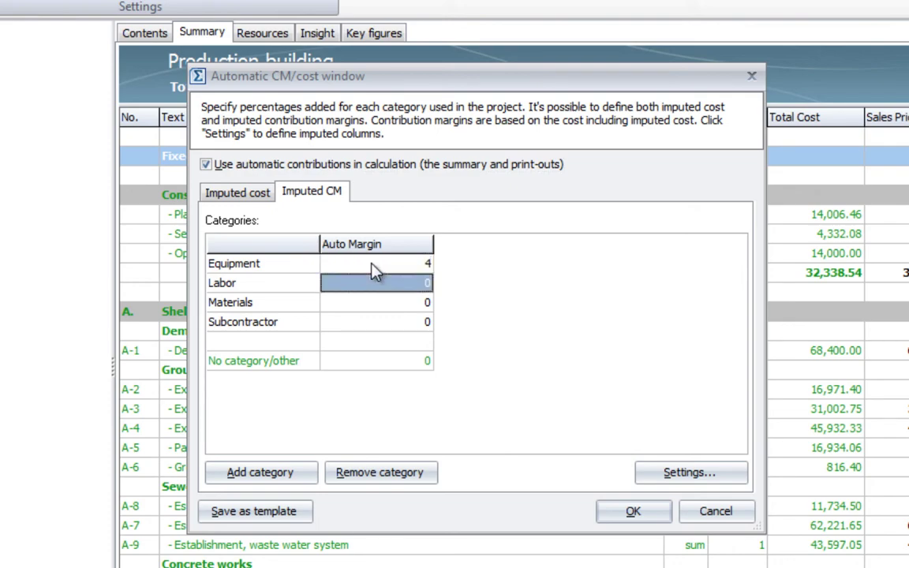
type("4")
key("Return")
type("4")
key("Return")
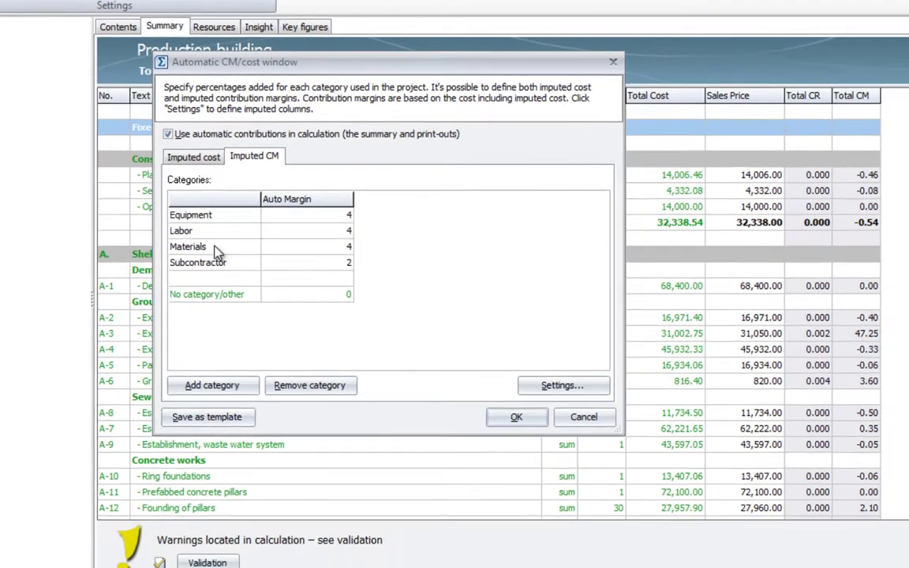
type("2")
key("Return")
- Apply the margins and check the total row's 1,079,317.00 sales price
left_click(471, 384)
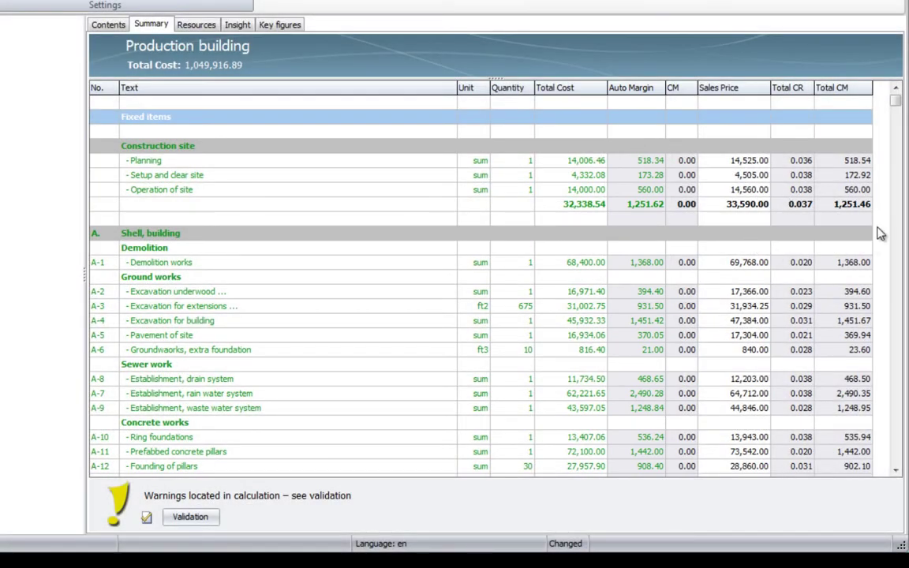
left_click_drag(897, 105, 899, 464)
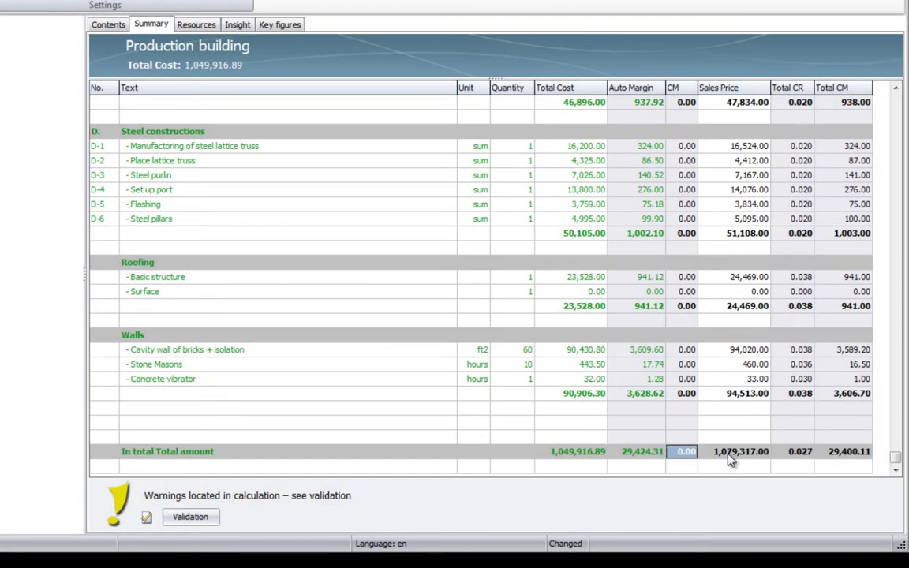
- Enter 1200000 as the sales price of the 'In total Total amount' row
left_click(732, 454)
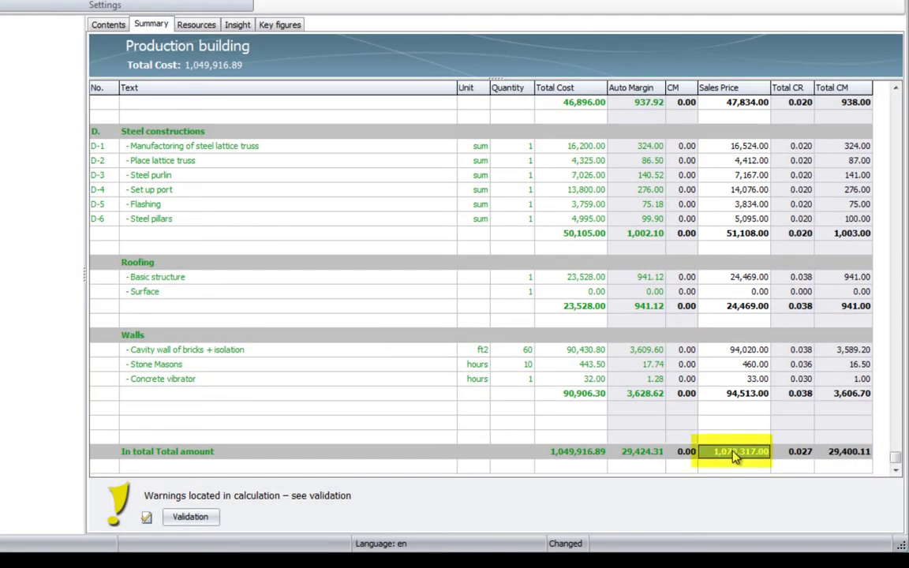
type("1200000")
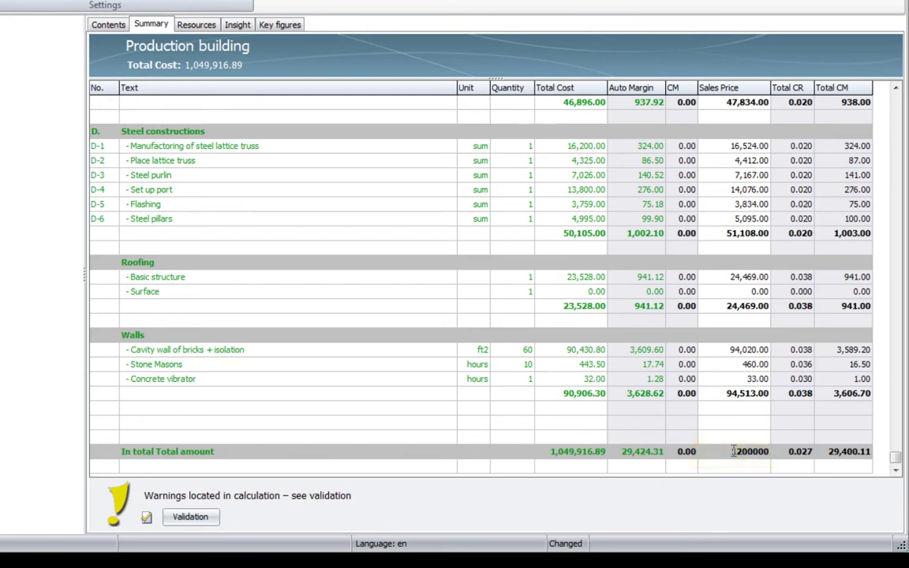
key("Return")
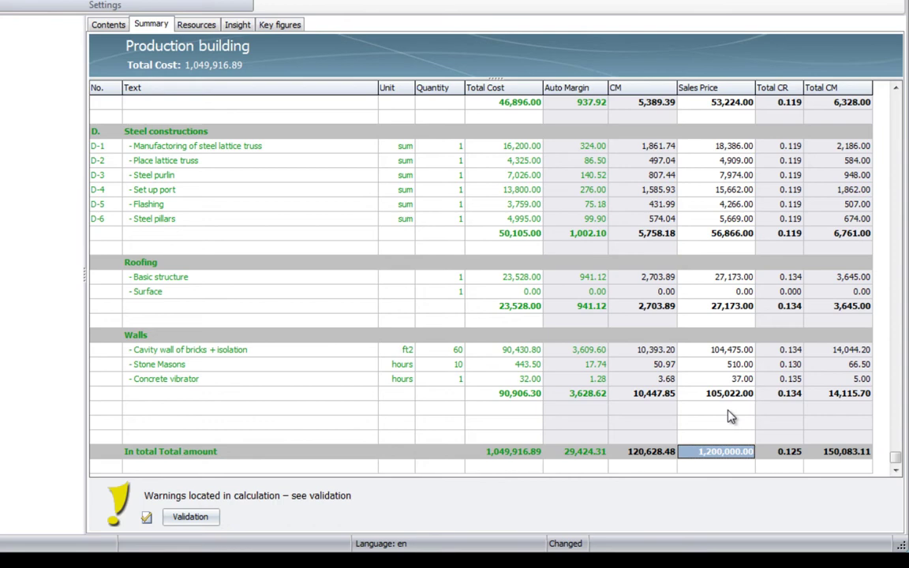
- Set the D-1 steel lattice truss manufacturing sales price to 20,000.00
left_click(720, 150)
type("20000")
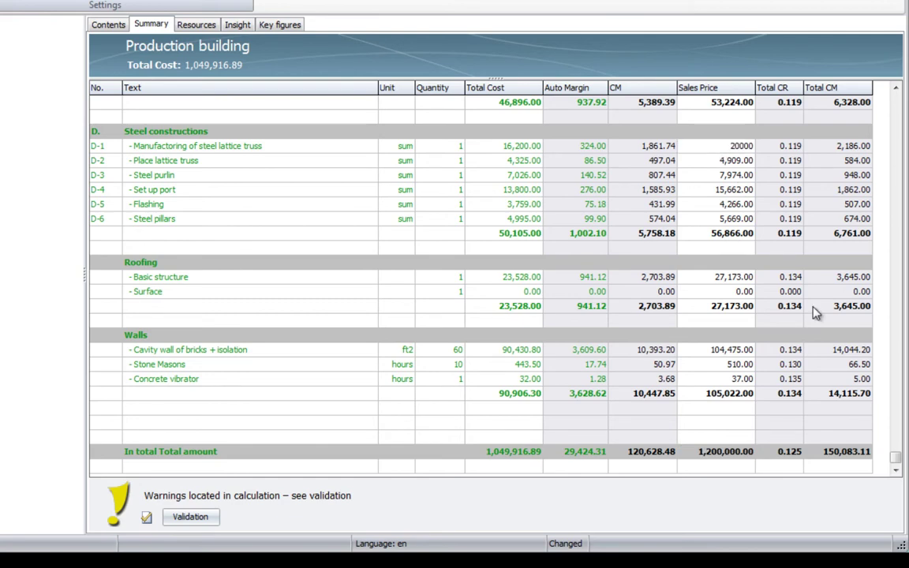
key("Return")
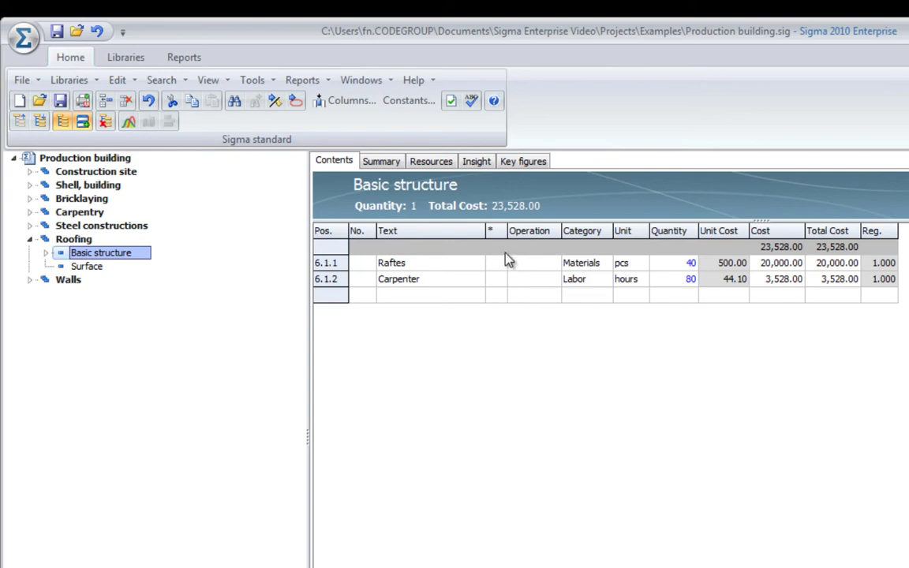
- Show Production building's resources as a pie chart: Subcontractor, Materials, Labor, Equipment
left_click(434, 161)
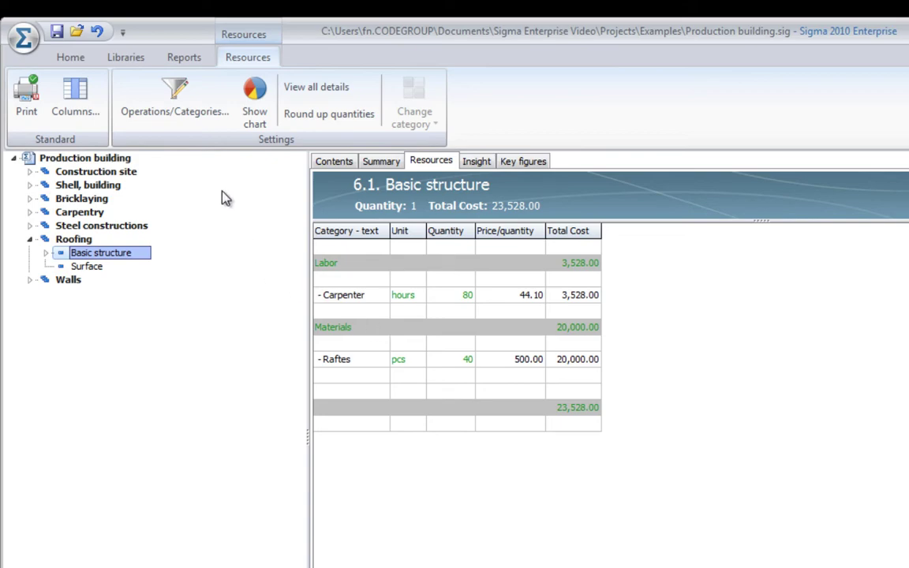
left_click(118, 159)
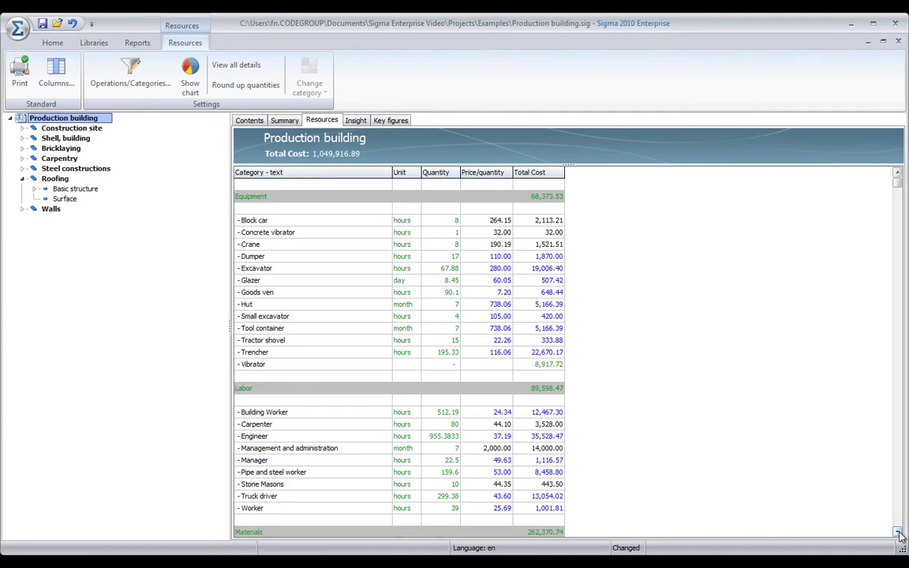
scroll(806, 478, "down", 1)
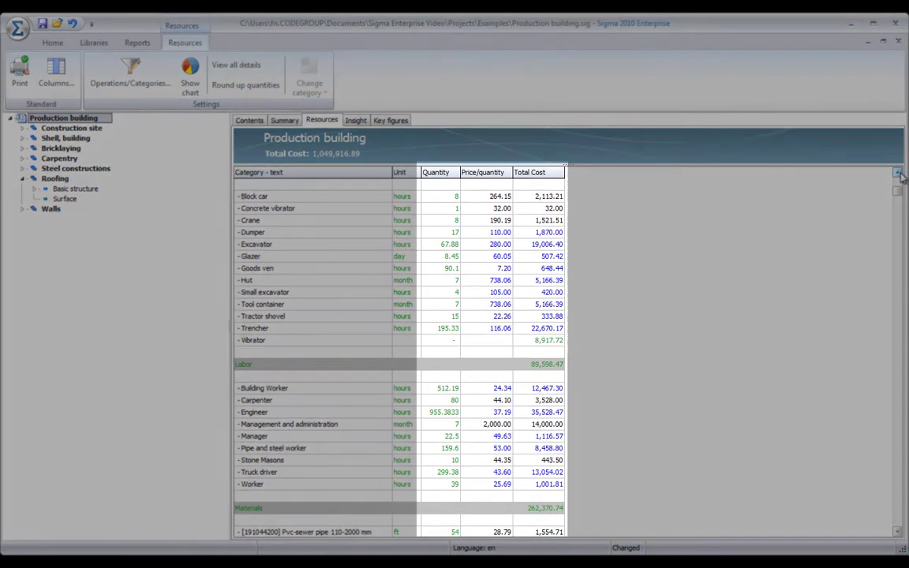
left_click(898, 176)
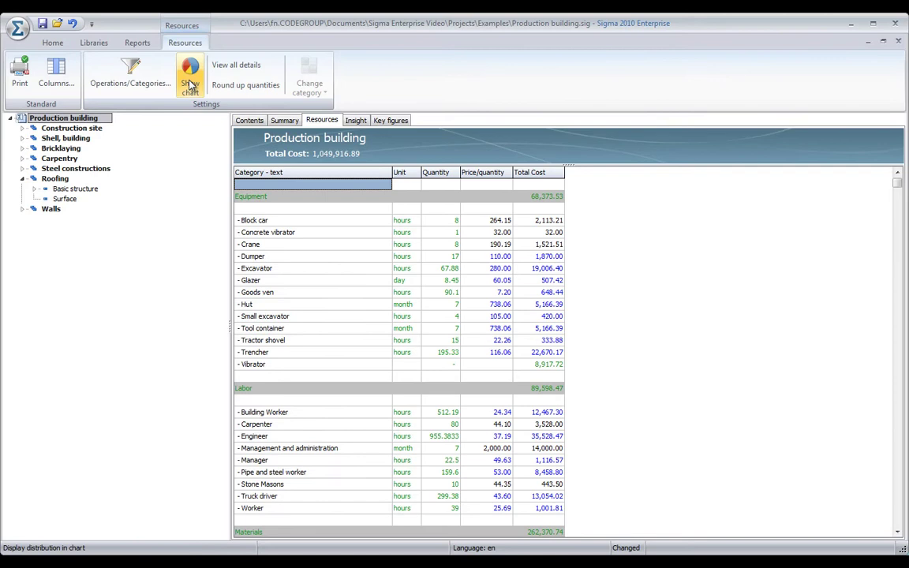
left_click(190, 84)
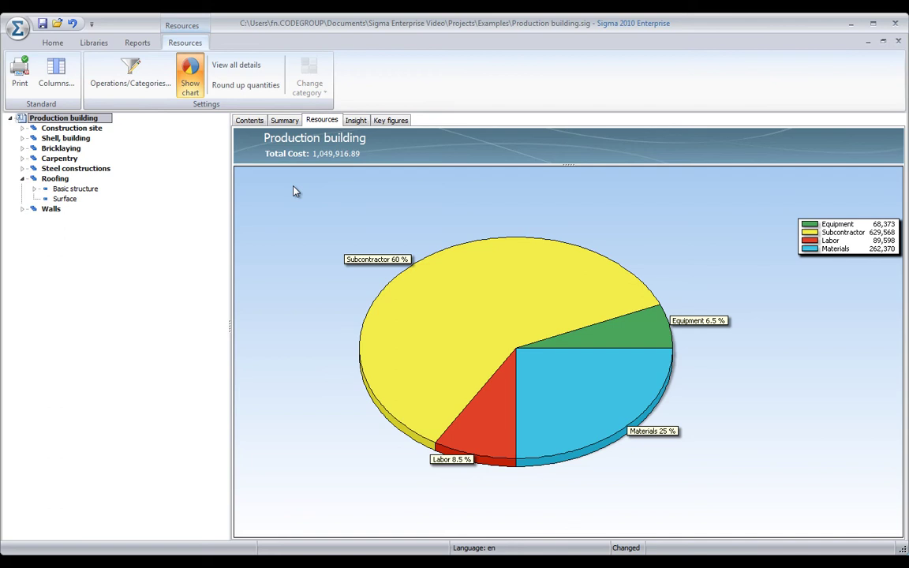
- Turn off the chart and list Production building's resource costs as a table
left_click(75, 128)
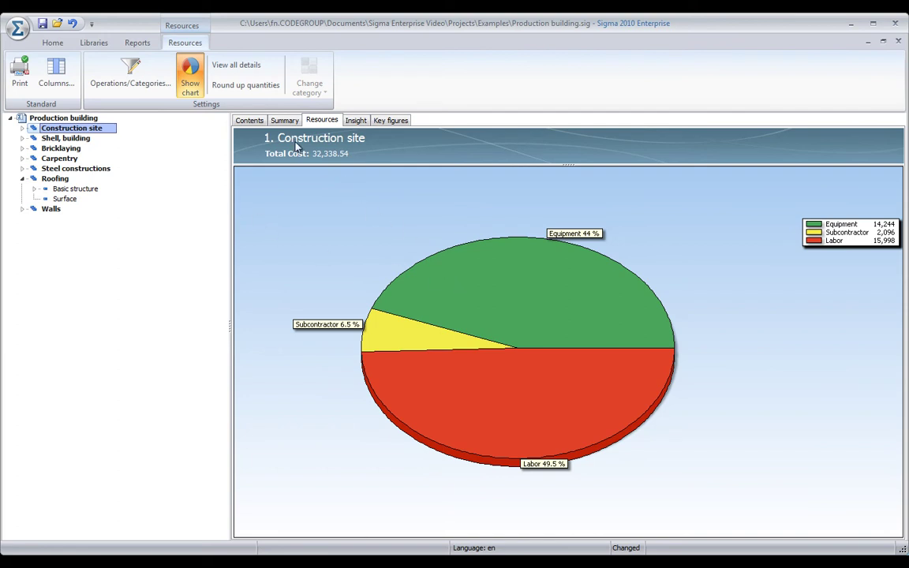
left_click(190, 75)
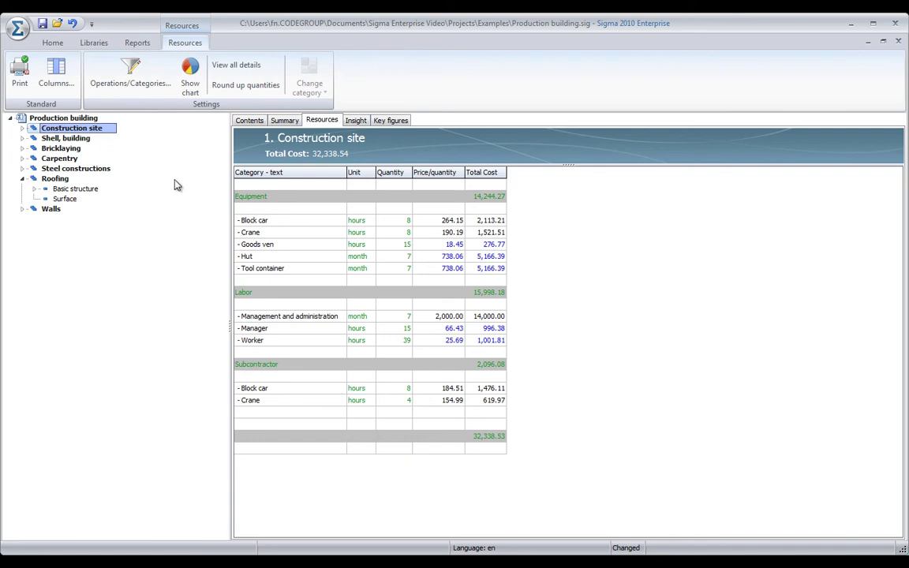
left_click(80, 119)
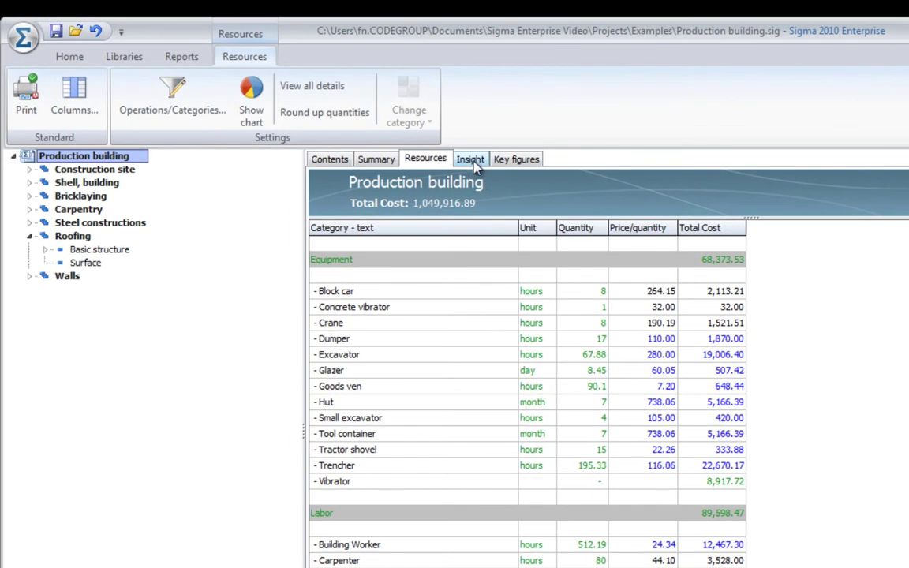
- In Insight, expand Concrete and Ground operations, then the Walls materials by main group
left_click(470, 160)
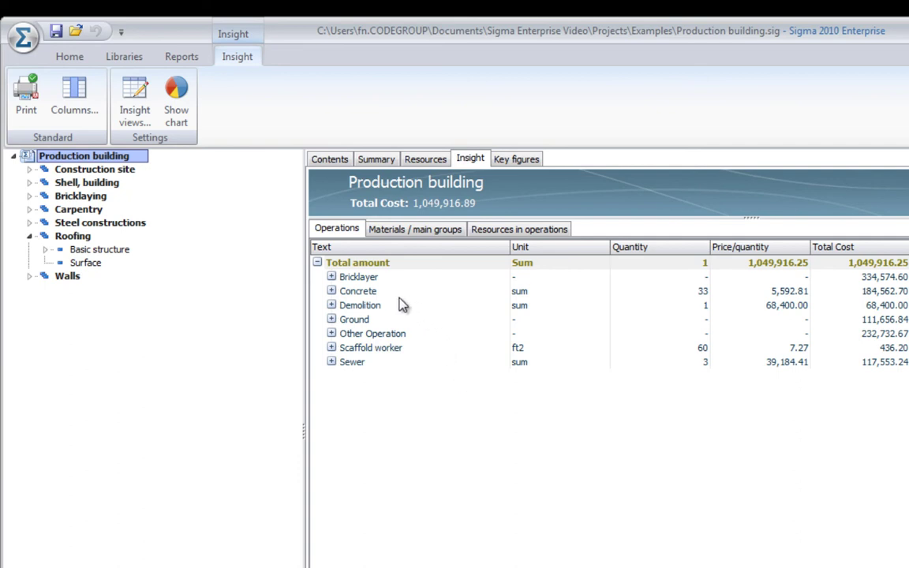
left_click(332, 291)
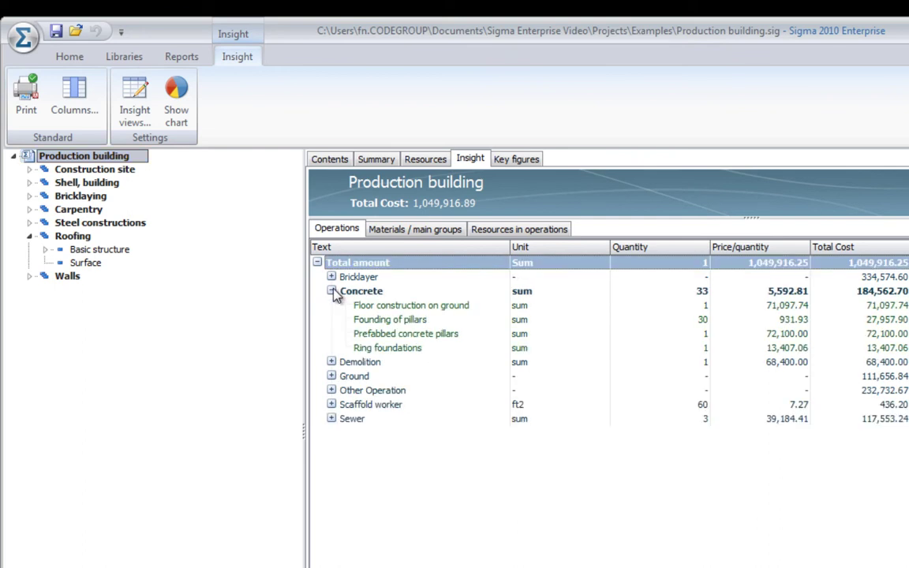
left_click(331, 377)
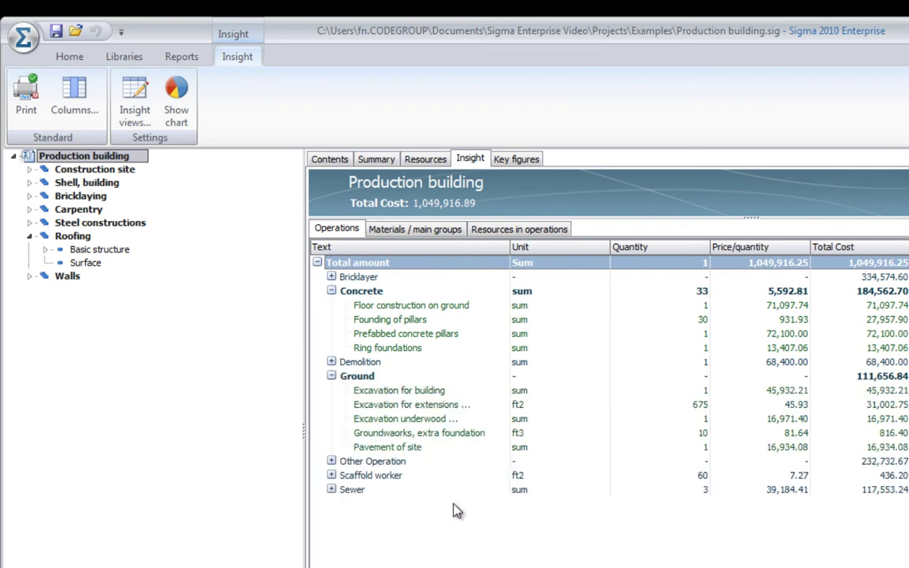
left_click(453, 228)
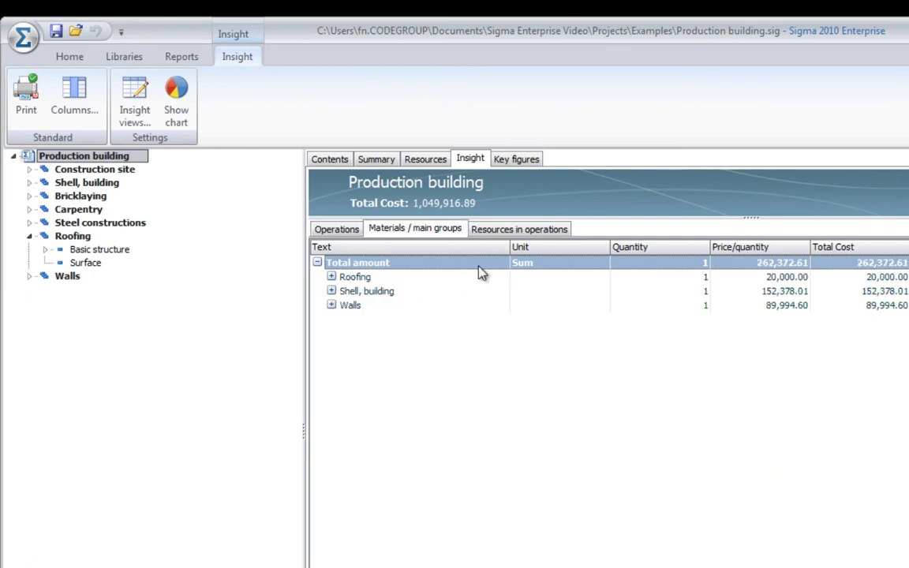
left_click(331, 305)
left_click(345, 318)
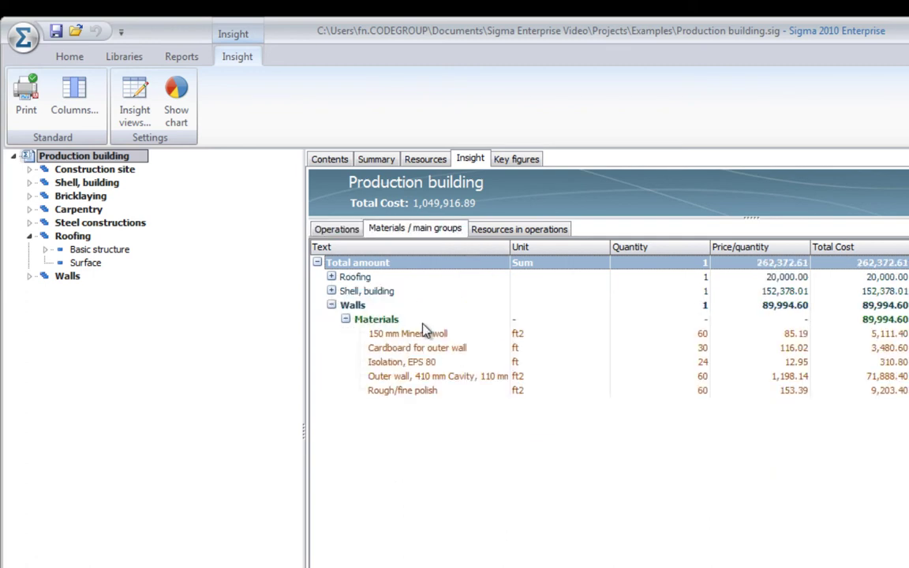
- Expand Bricklayer and Concrete resources by operation, then view the key figures
left_click(519, 231)
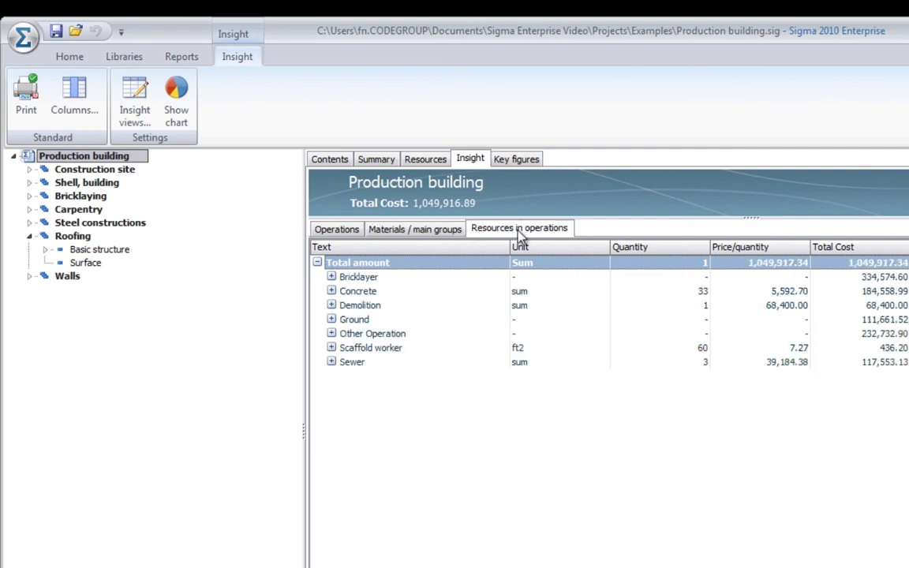
left_click(331, 277)
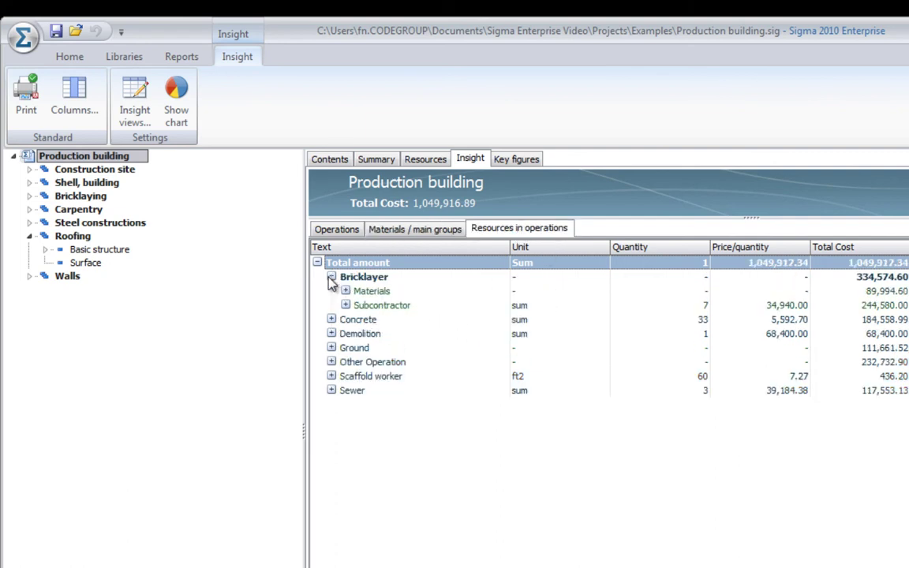
left_click(331, 319)
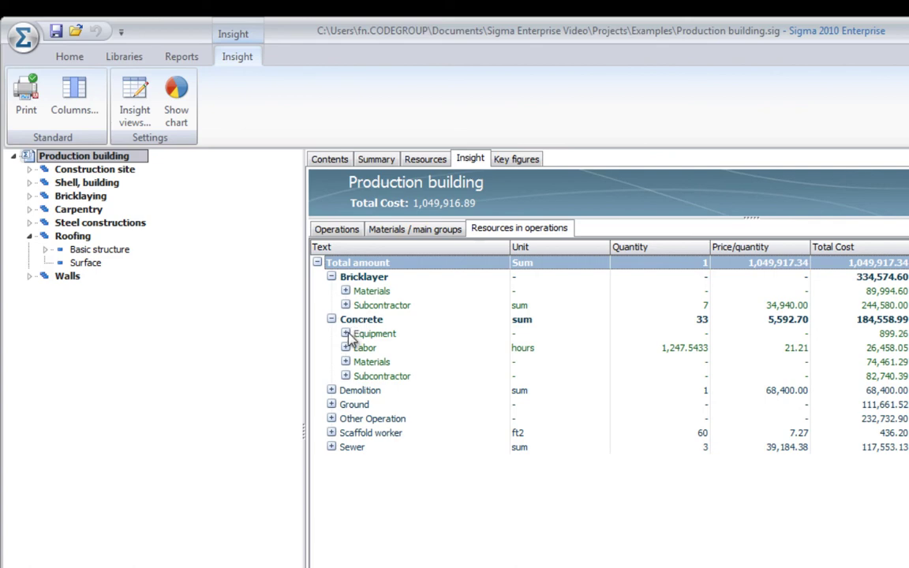
left_click(345, 333)
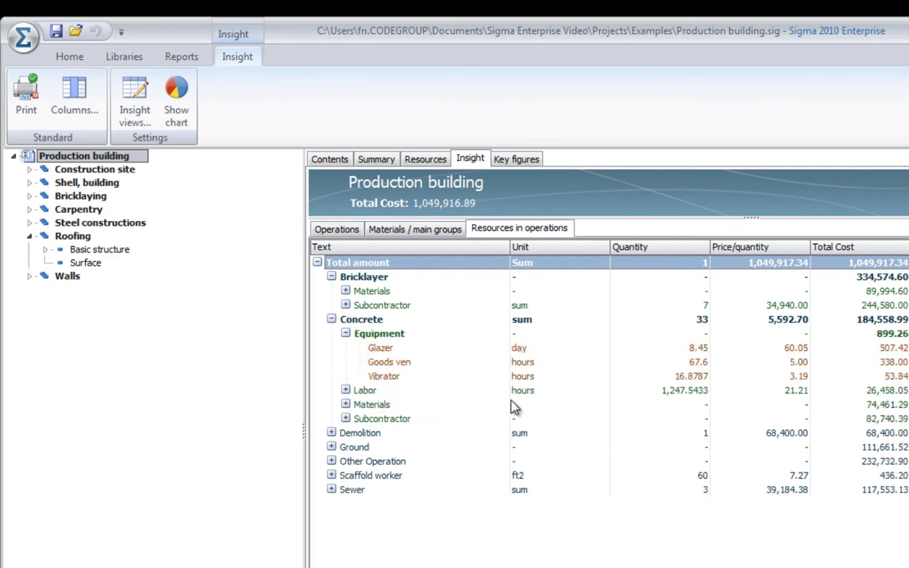
left_click(525, 161)
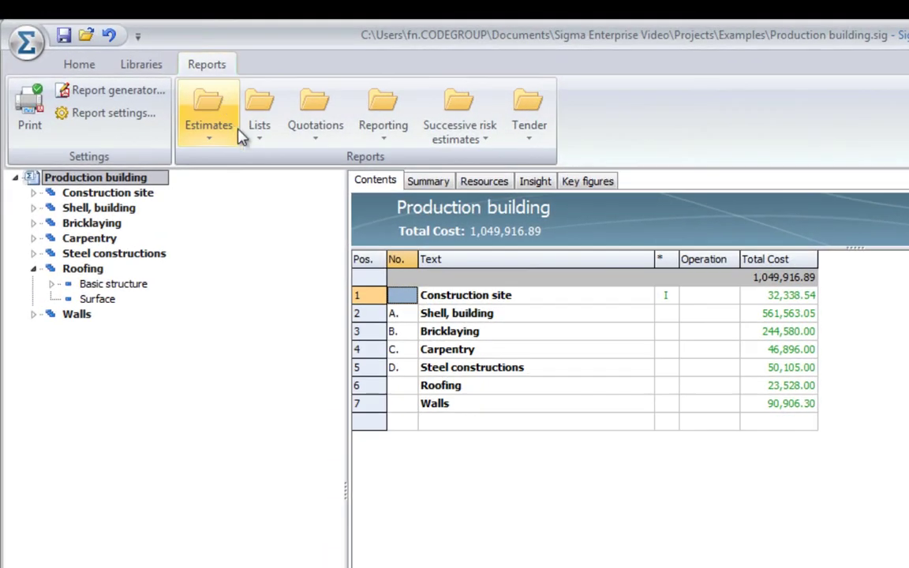
- Start a Customer letter quotation report and accept its report settings
left_click(318, 139)
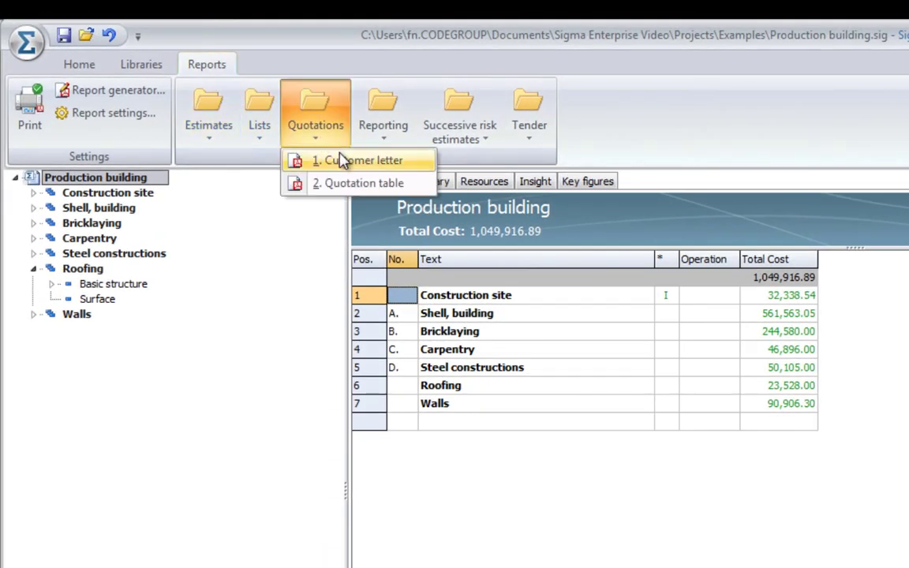
left_click(343, 160)
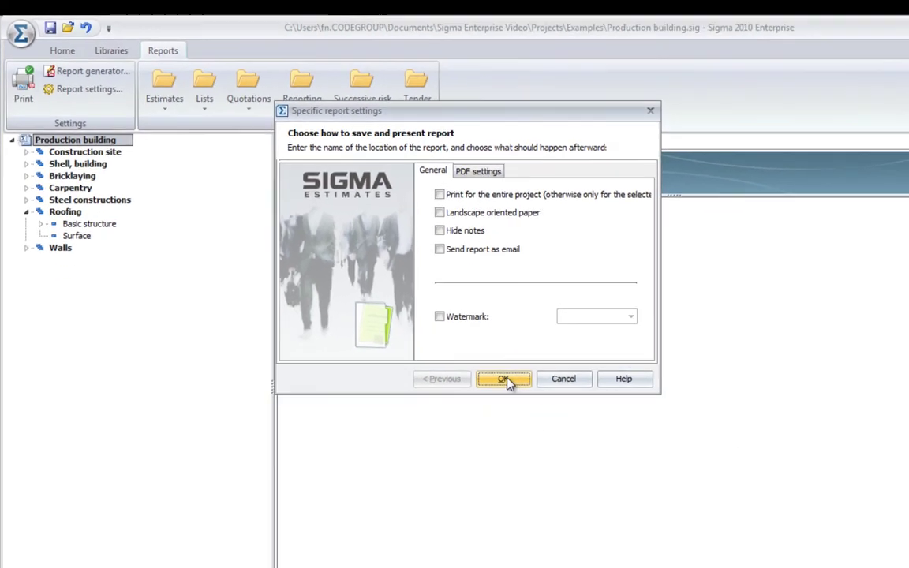
left_click(638, 481)
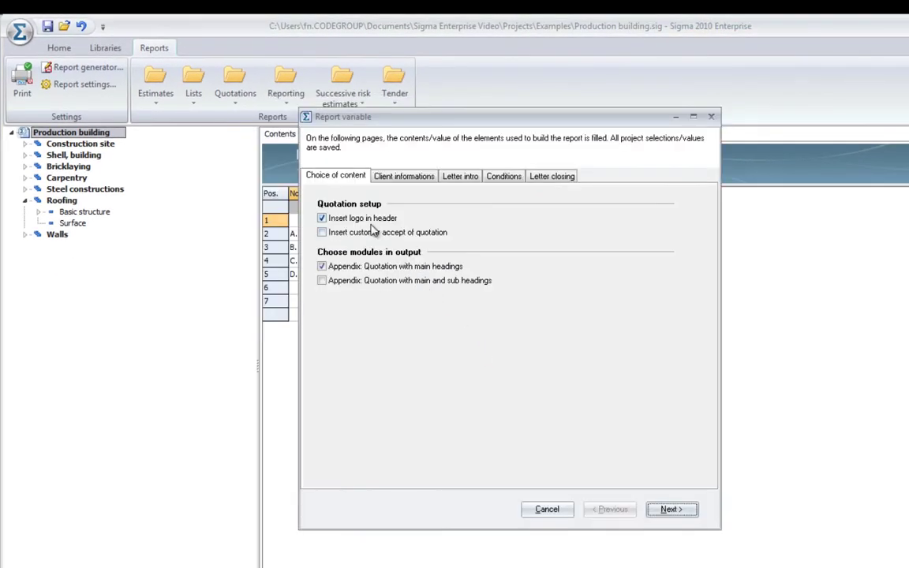
- Review the client, intro, conditions and closing variables, then generate the Production building customer letter
left_click(415, 175)
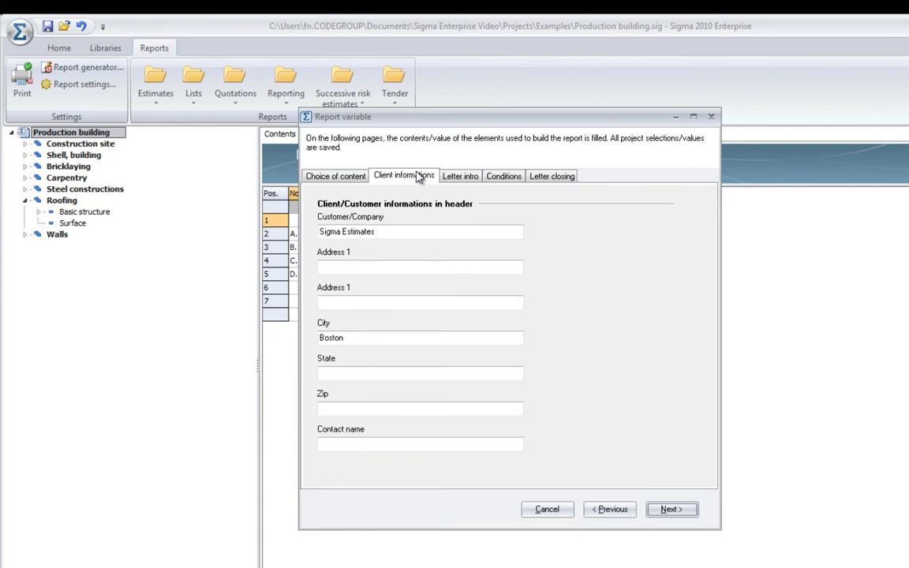
left_click(457, 179)
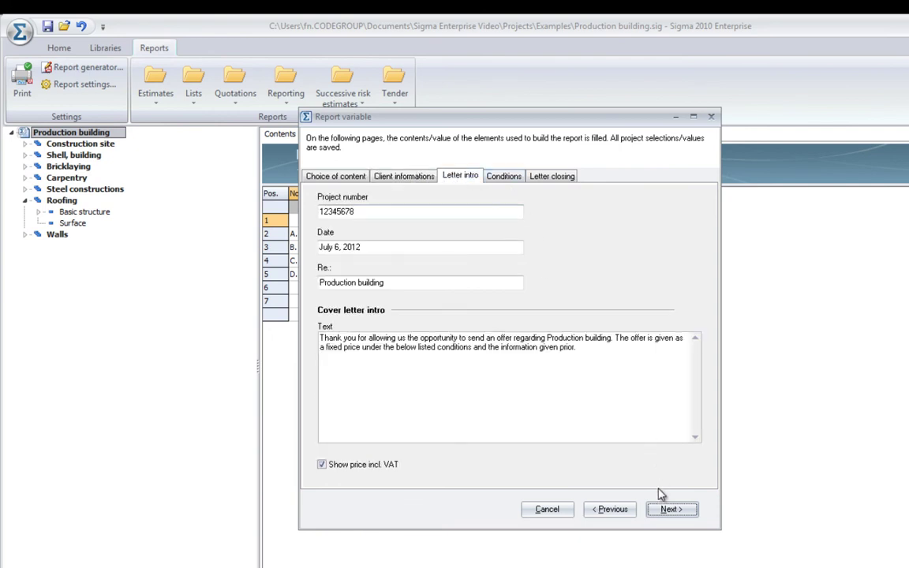
left_click(669, 510)
left_click(669, 511)
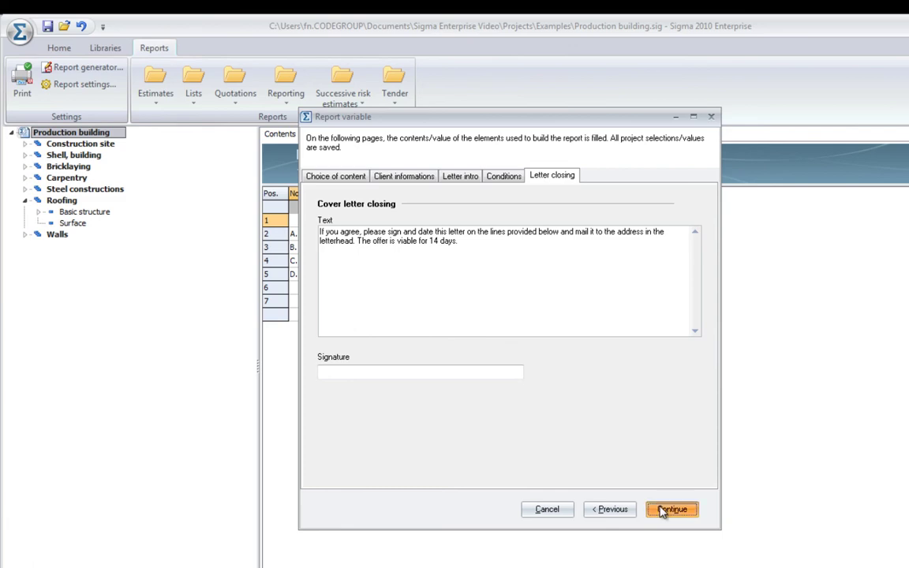
left_click(663, 510)
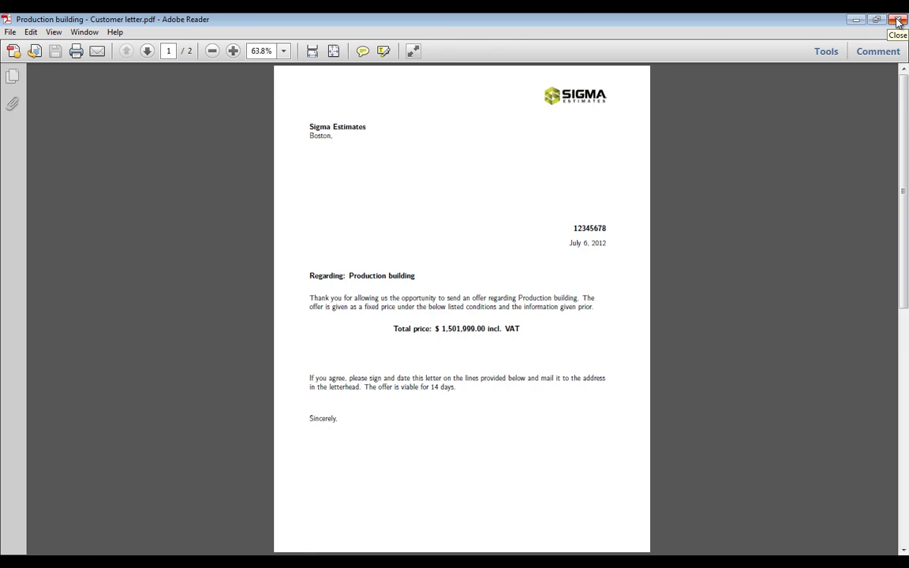
- Close the customer letter PDF quoting $1,501,999.00 incl. VAT in Adobe Reader
left_click(896, 21)
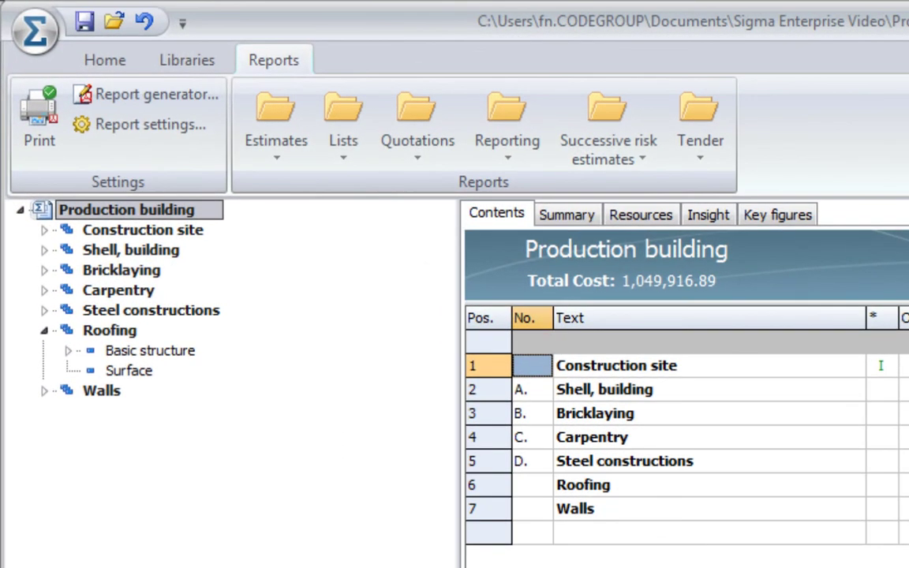
left_click(290, 155)
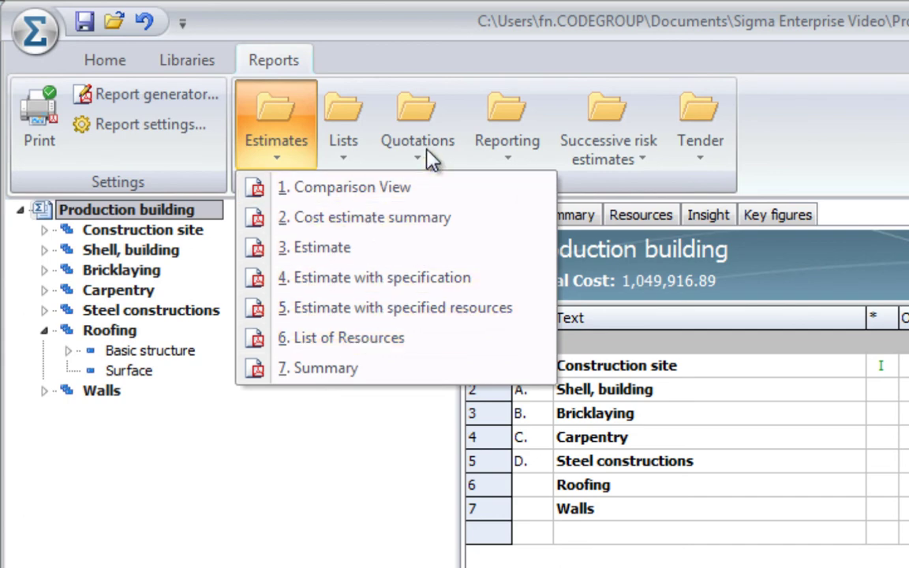
left_click(359, 159)
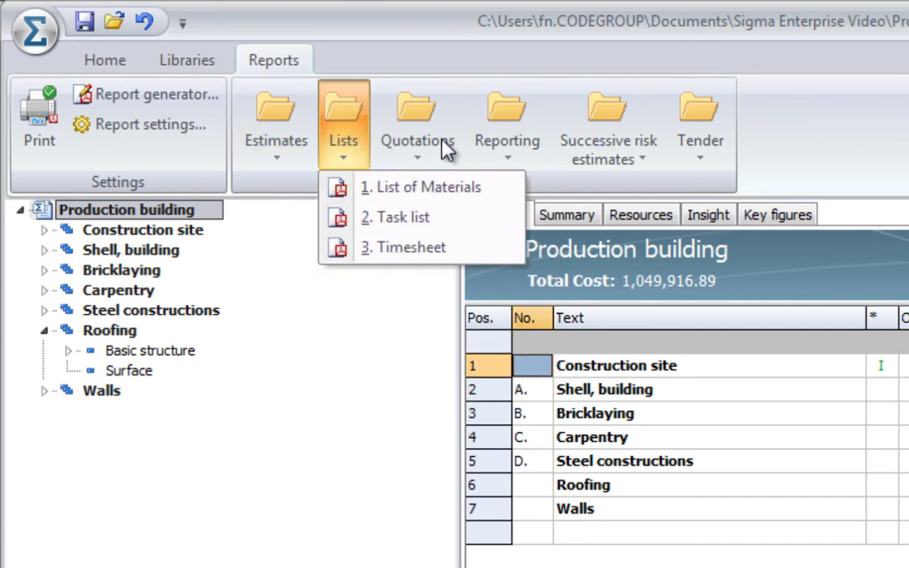
left_click(511, 158)
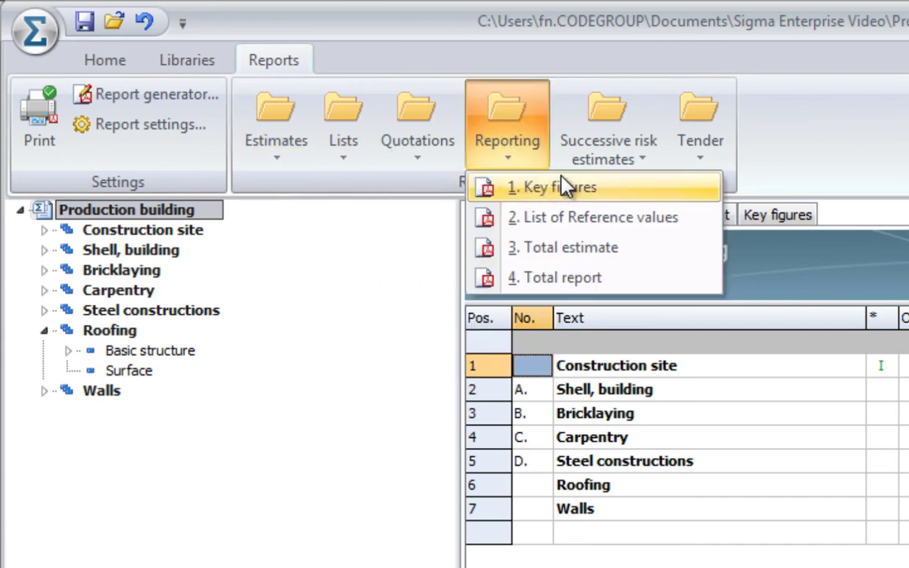
left_click(726, 130)
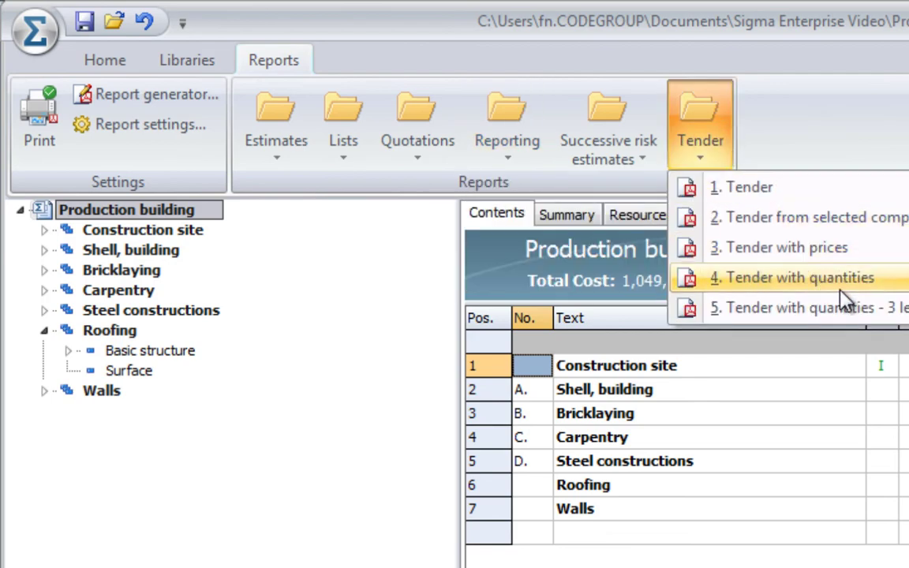
key("Escape")
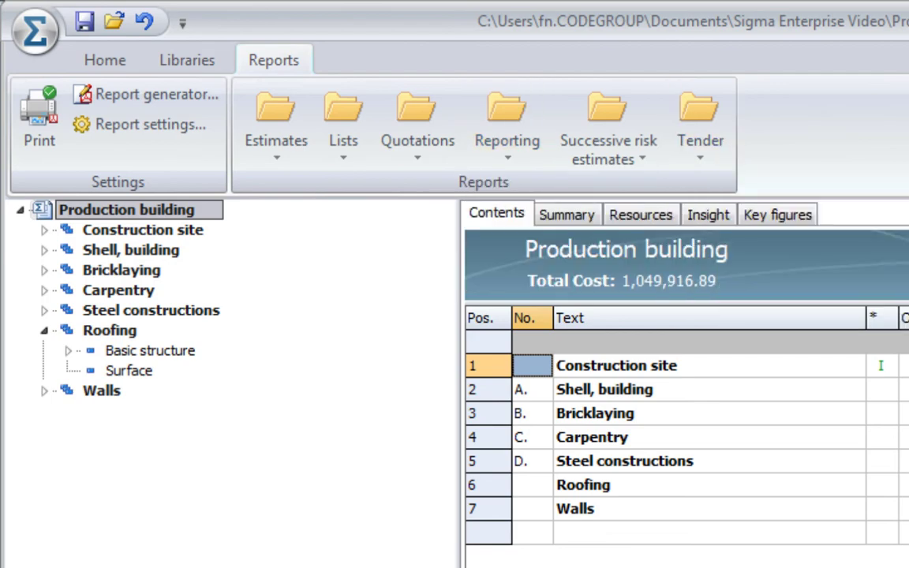